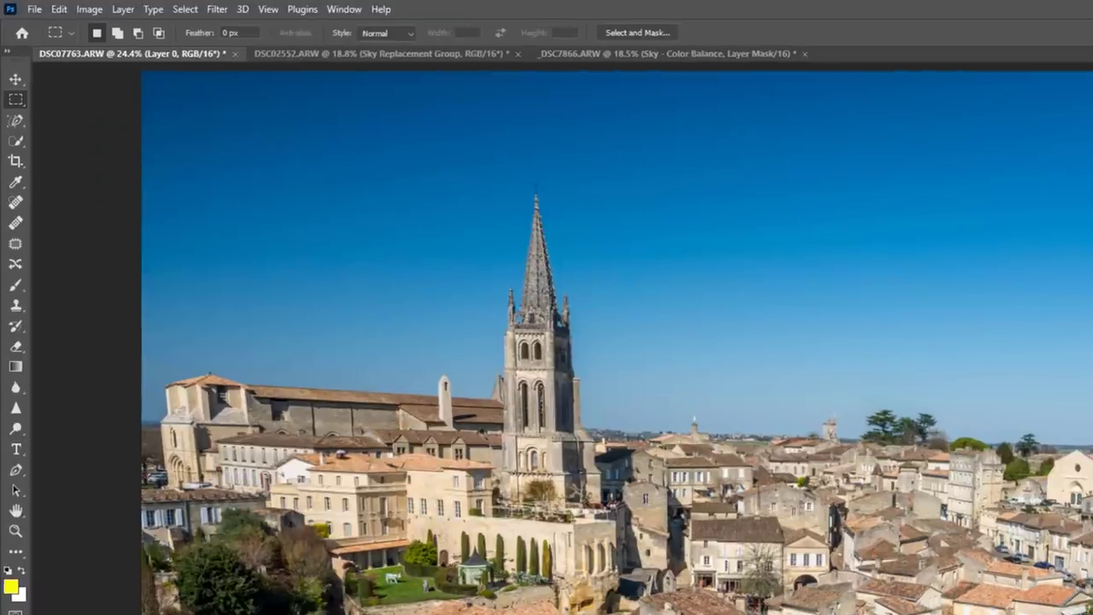
# Start a Sky Replacement on the town photo DSC07763.ARW.
pyautogui.click(66, 9)
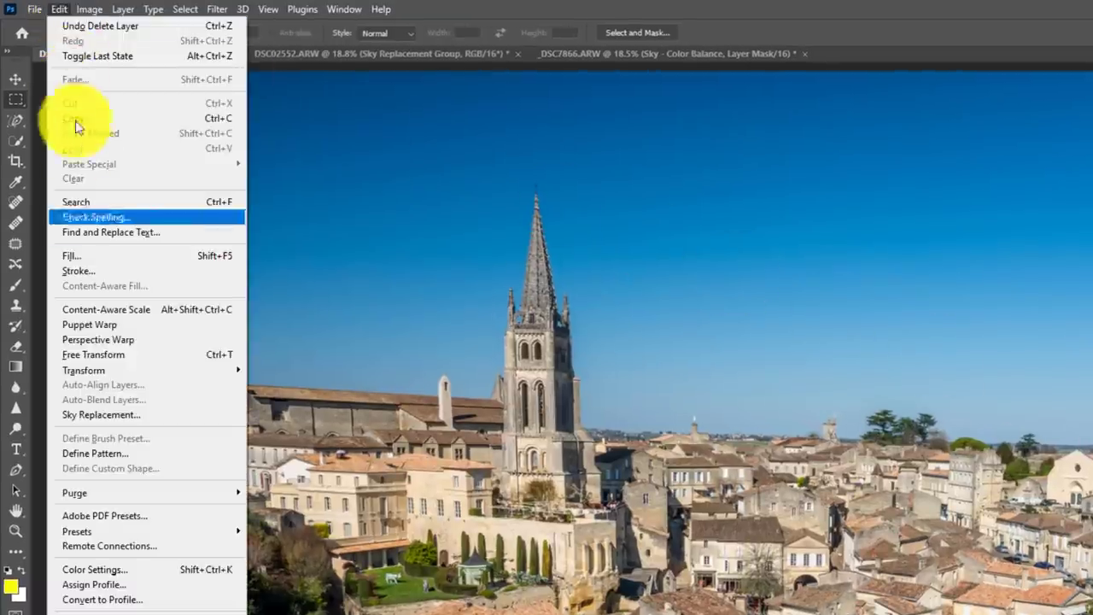
pyautogui.click(101, 414)
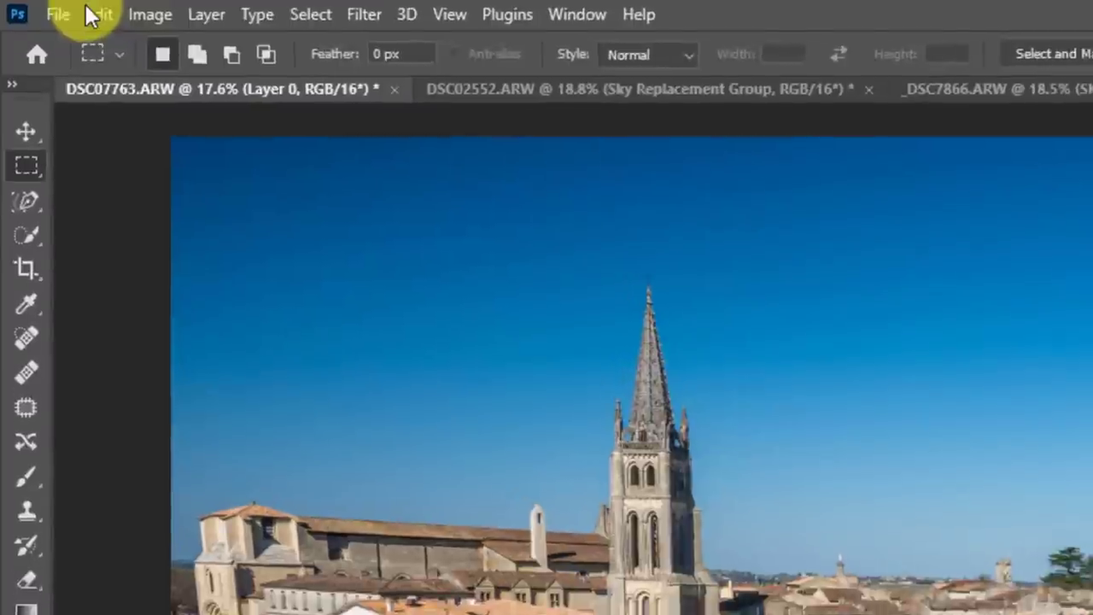
pyautogui.click(52, 7)
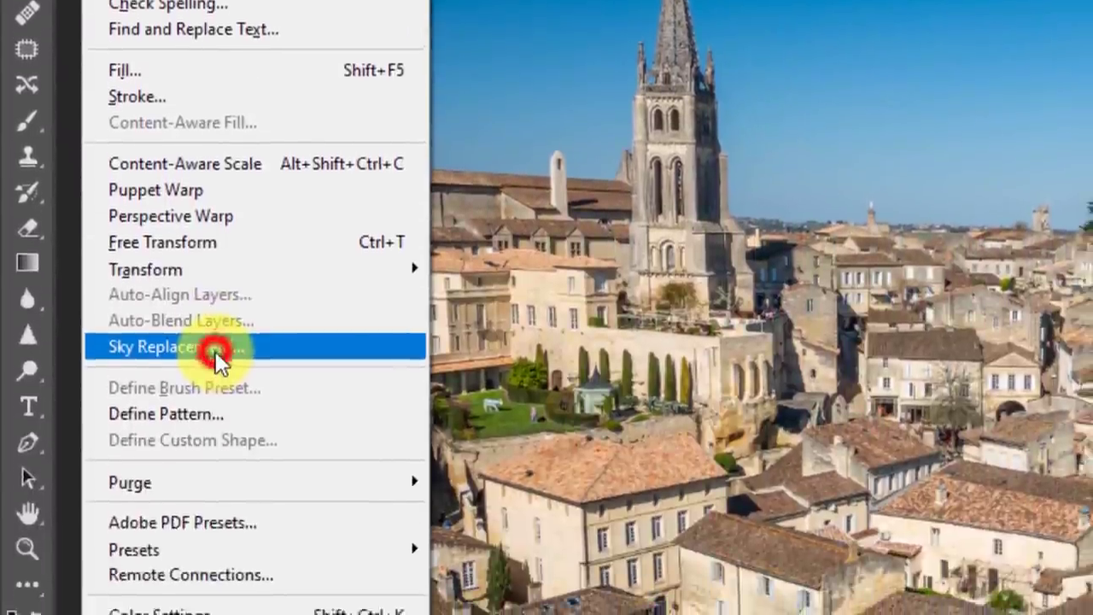
pyautogui.click(215, 351)
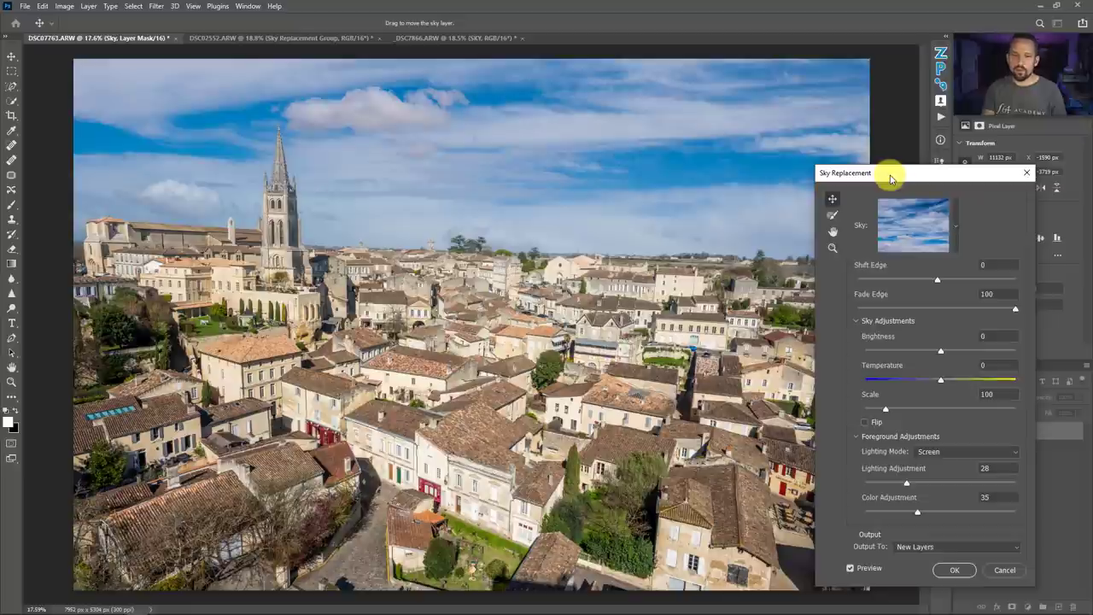
# Examine up close how the new sky blends around the church spire and the trees on the horizon.
pyautogui.click(276, 173)
pyautogui.click(281, 175)
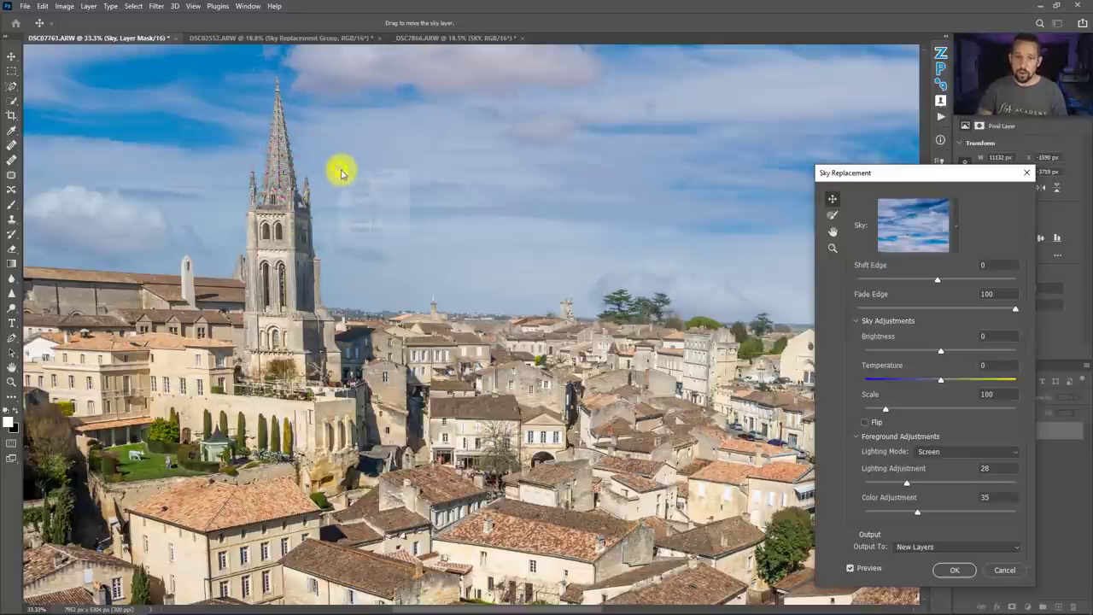
pyautogui.rightClick(342, 171)
pyautogui.click(349, 176)
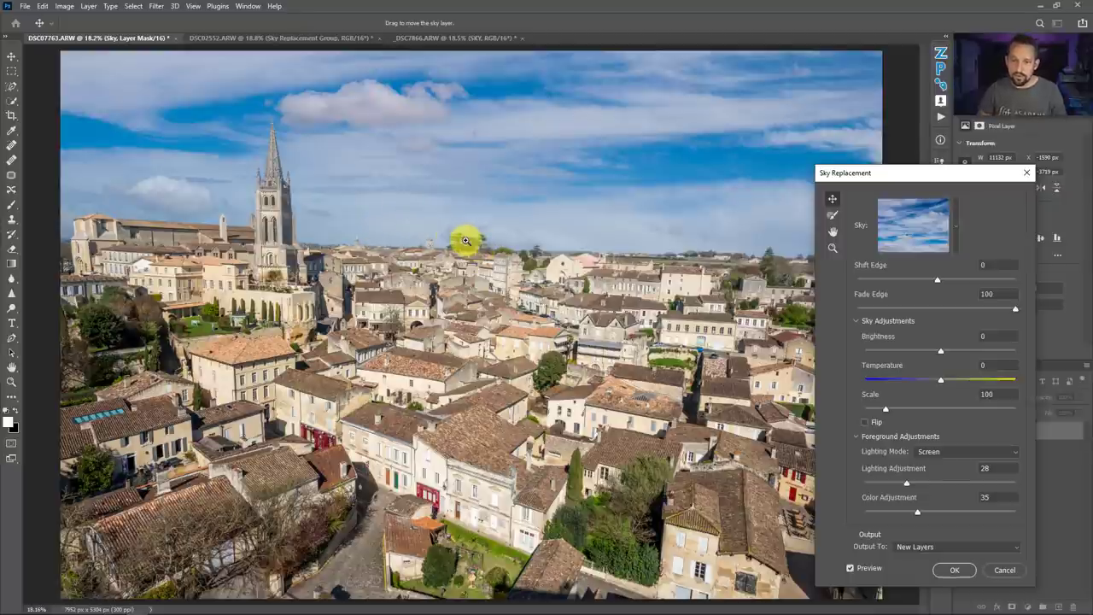
pyautogui.click(466, 241)
pyautogui.click(464, 242)
pyautogui.click(466, 241)
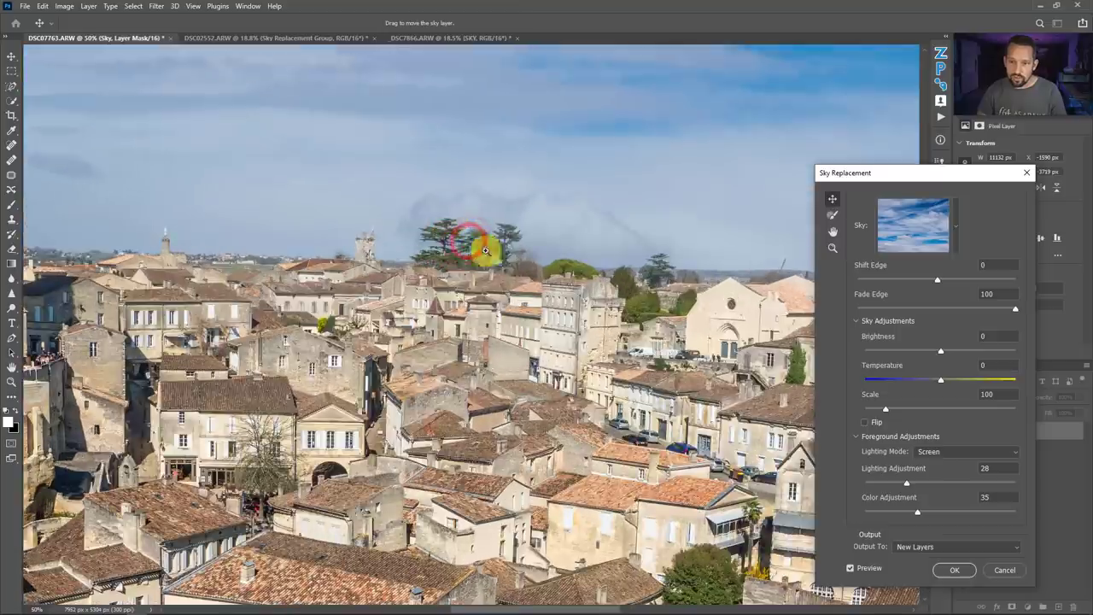
pyautogui.rightClick(499, 245)
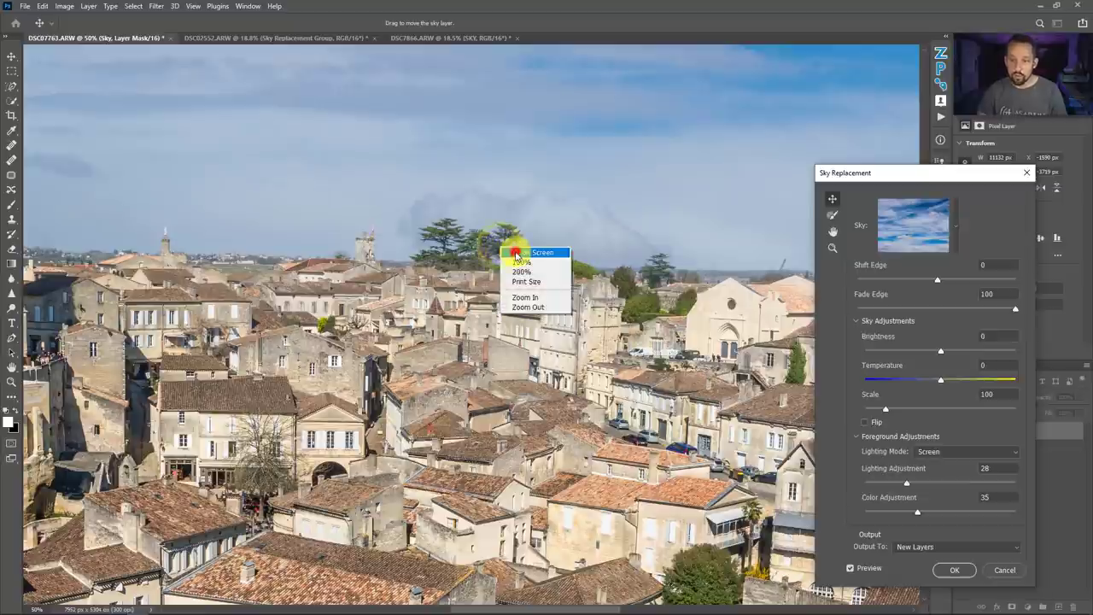
pyautogui.click(512, 251)
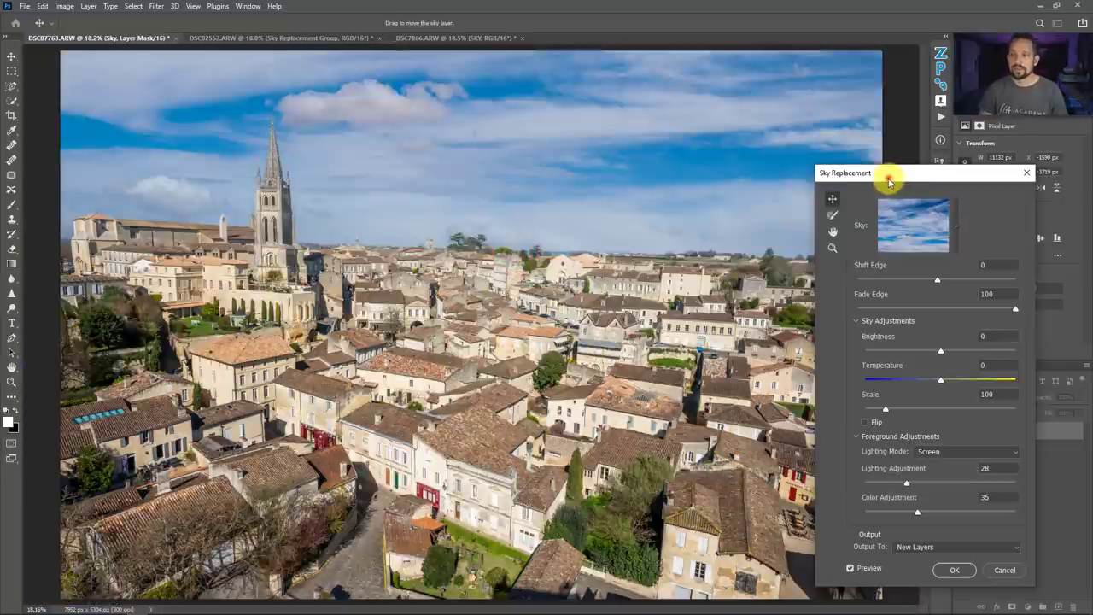
# Set the replacement sky's Shift Edge to -35 and its Fade Edge to 34.
pyautogui.moveTo(888, 180); pyautogui.dragTo(654, 90)
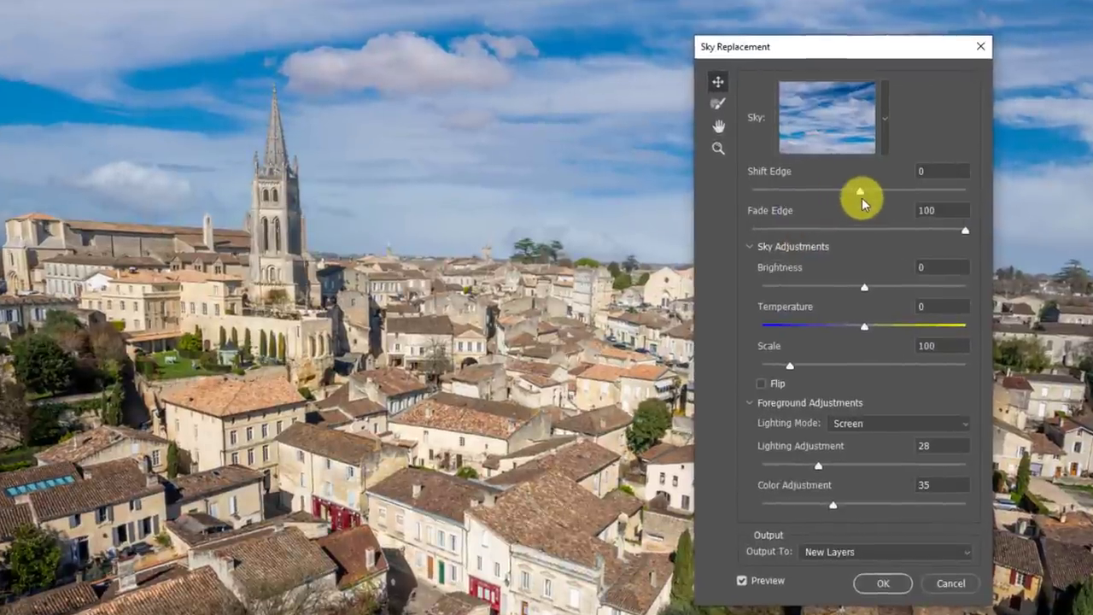
pyautogui.moveTo(860, 191); pyautogui.dragTo(912, 190)
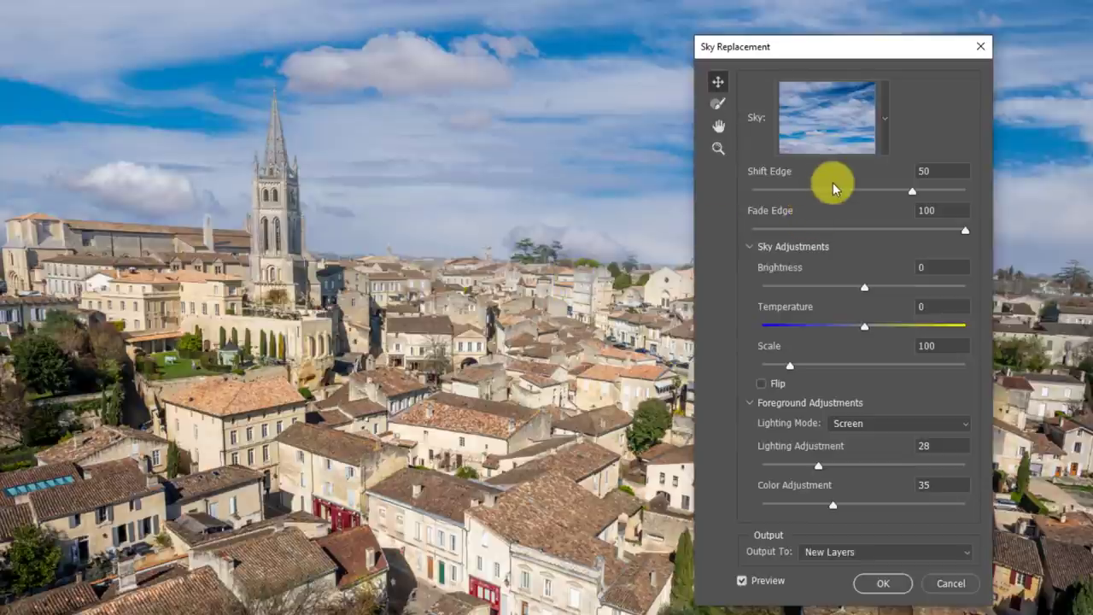
pyautogui.moveTo(832, 182)
pyautogui.mouseDown()
pyautogui.moveTo(821, 195)
pyautogui.moveTo(819, 185)
pyautogui.mouseUp()
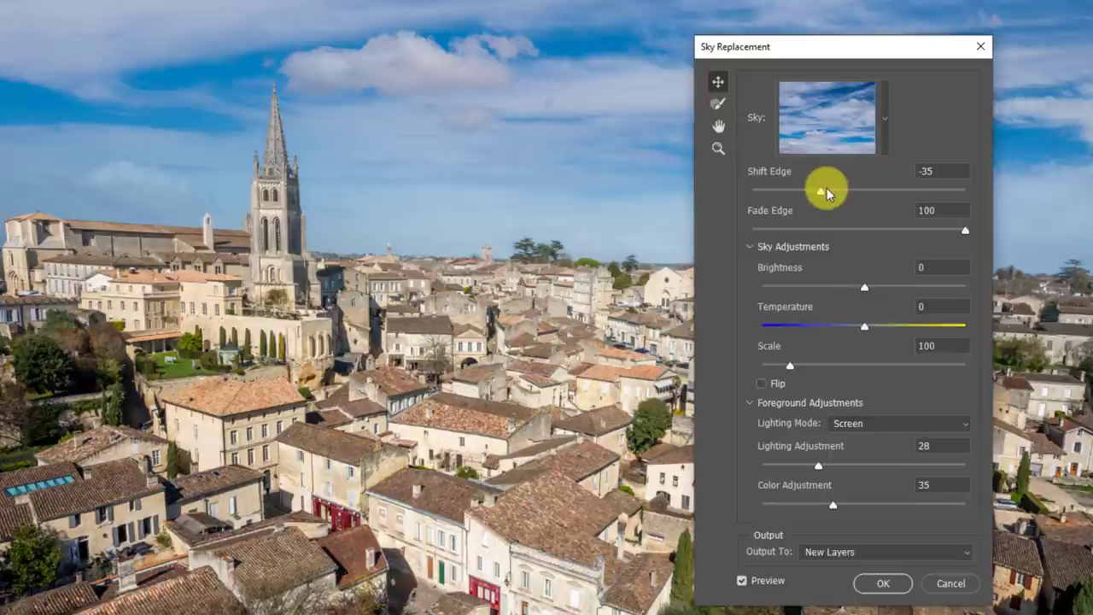
pyautogui.moveTo(965, 232); pyautogui.dragTo(805, 228)
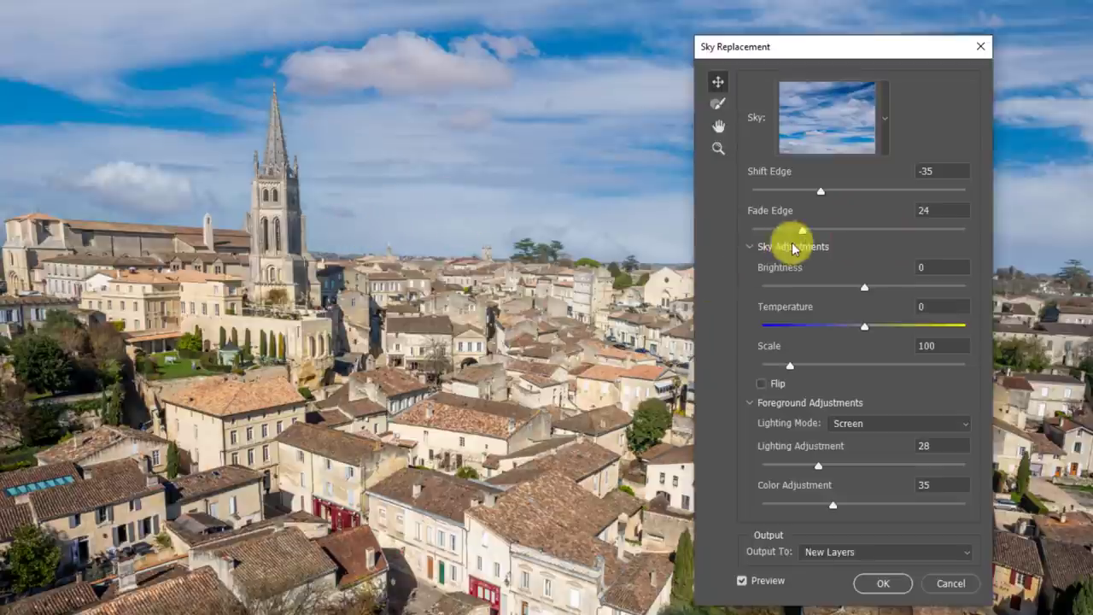
pyautogui.moveTo(804, 229); pyautogui.dragTo(828, 232)
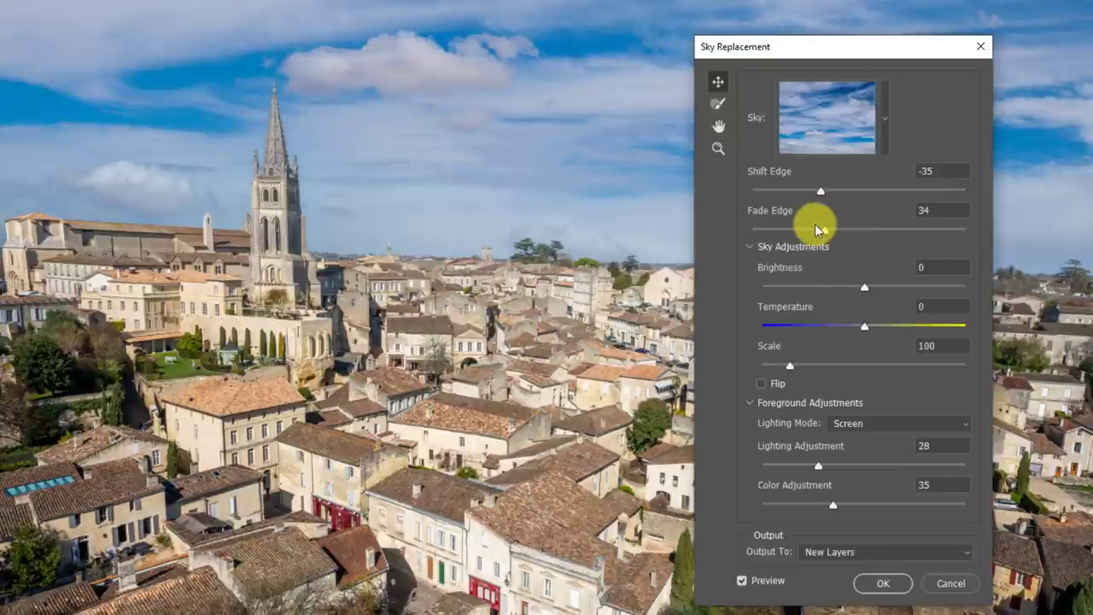
# Set the replacement sky's brightness to 18 and its temperature to 46.
pyautogui.click(751, 246)
pyautogui.click(749, 246)
pyautogui.moveTo(864, 286); pyautogui.dragTo(818, 286)
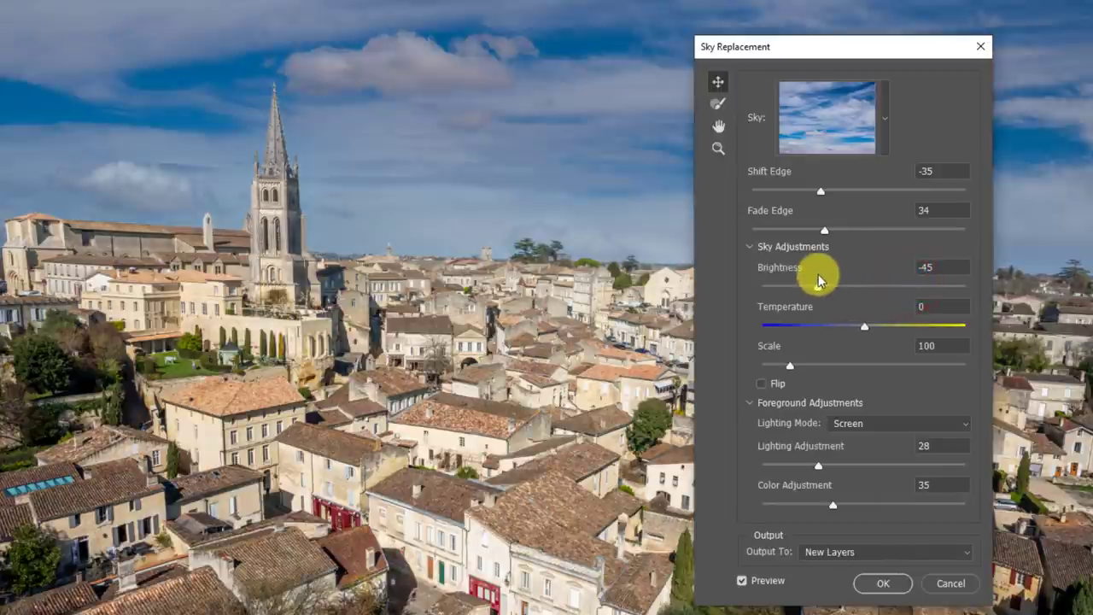
pyautogui.click(881, 285)
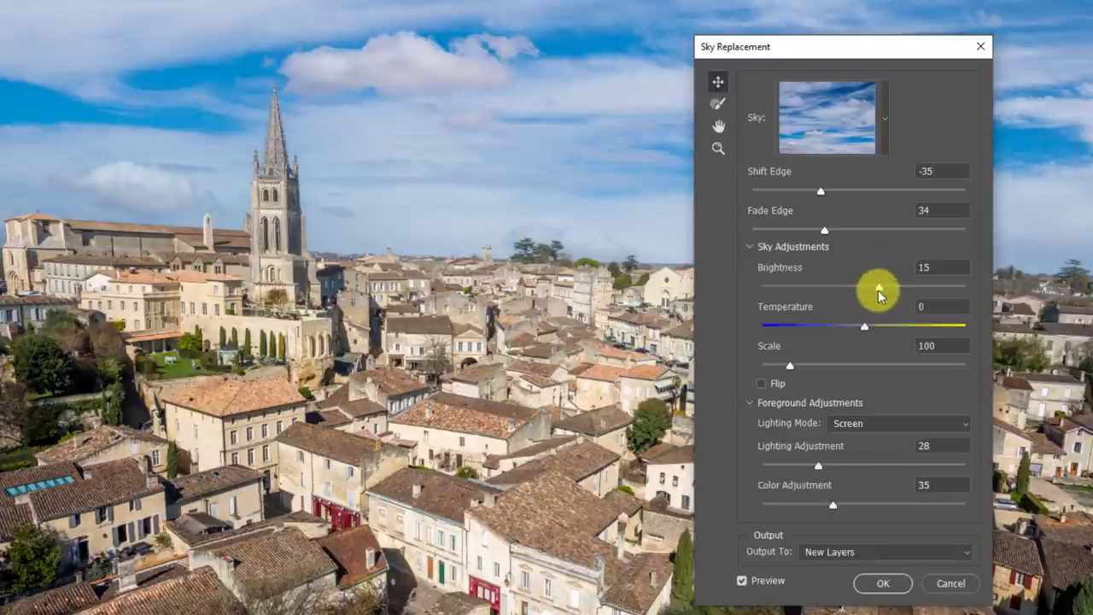
pyautogui.moveTo(881, 291); pyautogui.dragTo(882, 287)
pyautogui.moveTo(866, 328); pyautogui.dragTo(762, 328)
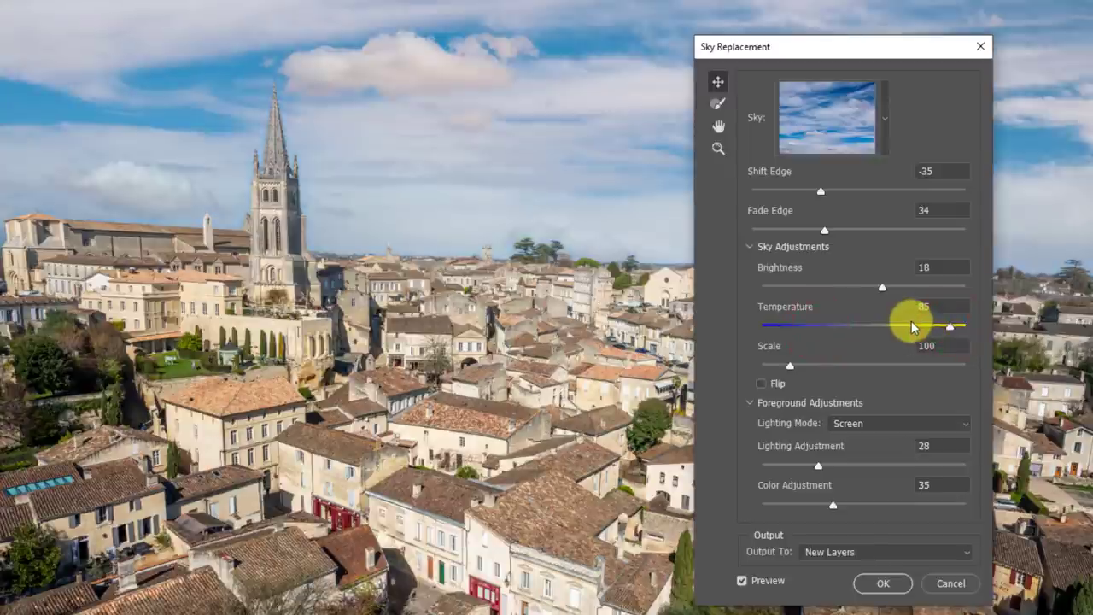
pyautogui.moveTo(912, 328); pyautogui.dragTo(911, 325)
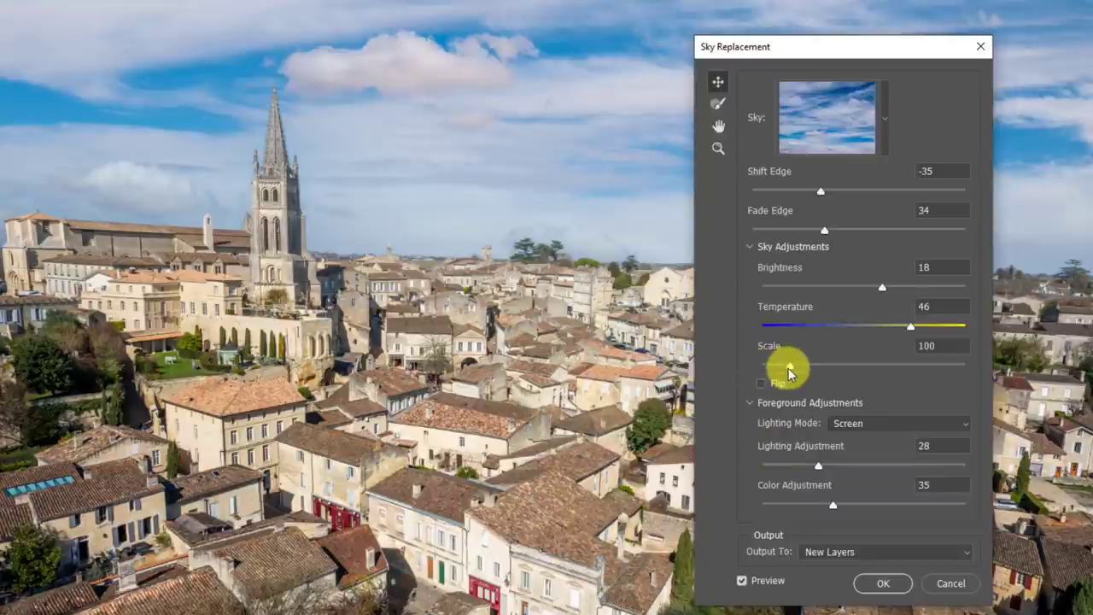
# Scale the sky to 127 and reposition its large cloud to the right of the church spire, keeping it unflipped.
pyautogui.moveTo(791, 365); pyautogui.dragTo(805, 365)
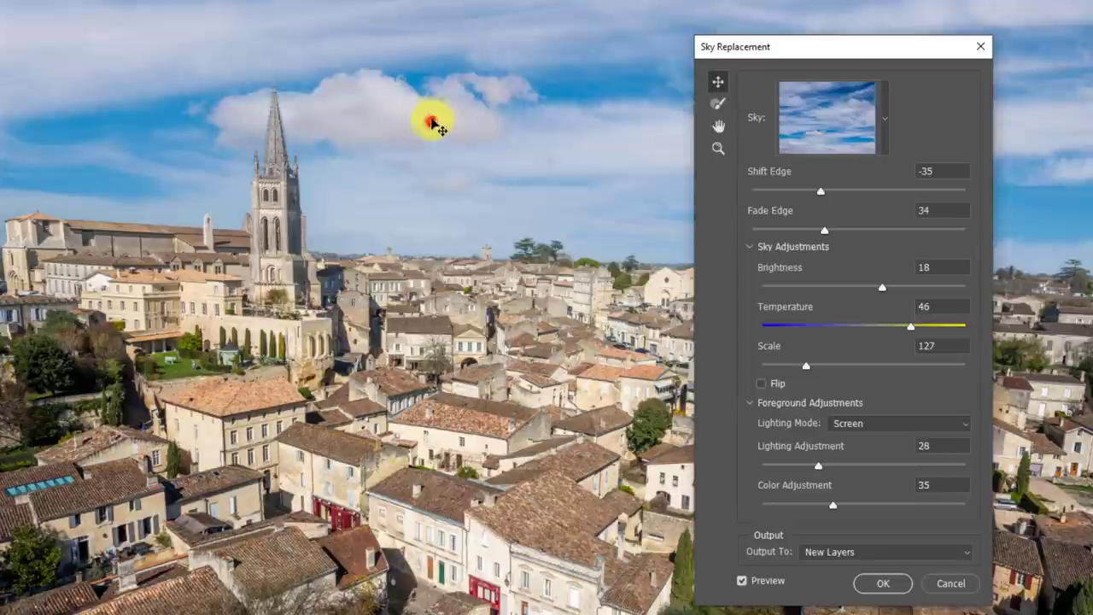
pyautogui.moveTo(433, 122); pyautogui.dragTo(575, 107)
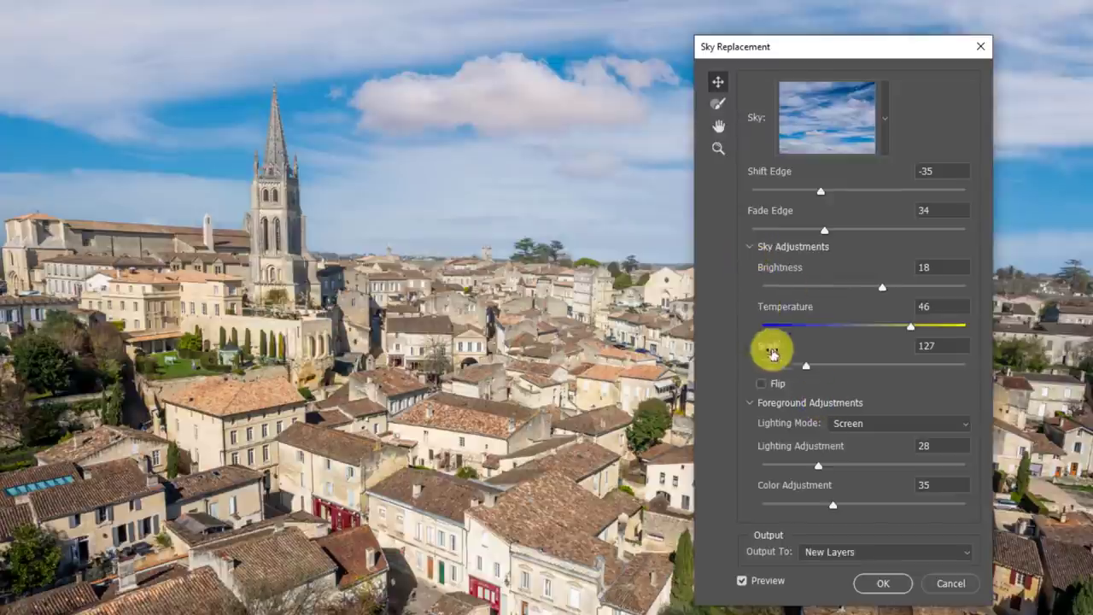
pyautogui.click(761, 386)
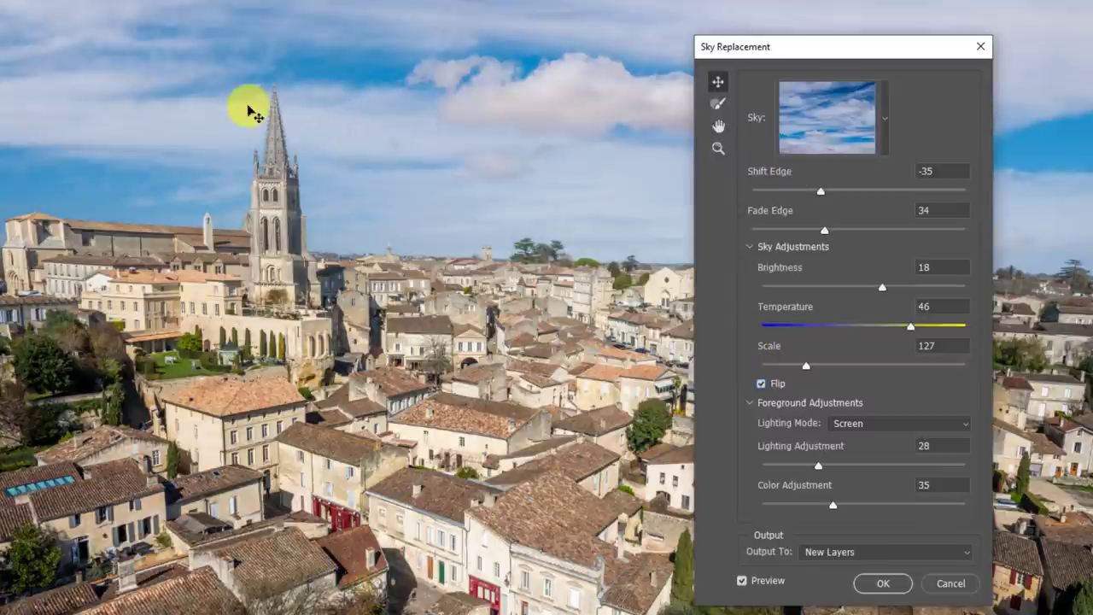
pyautogui.click(762, 386)
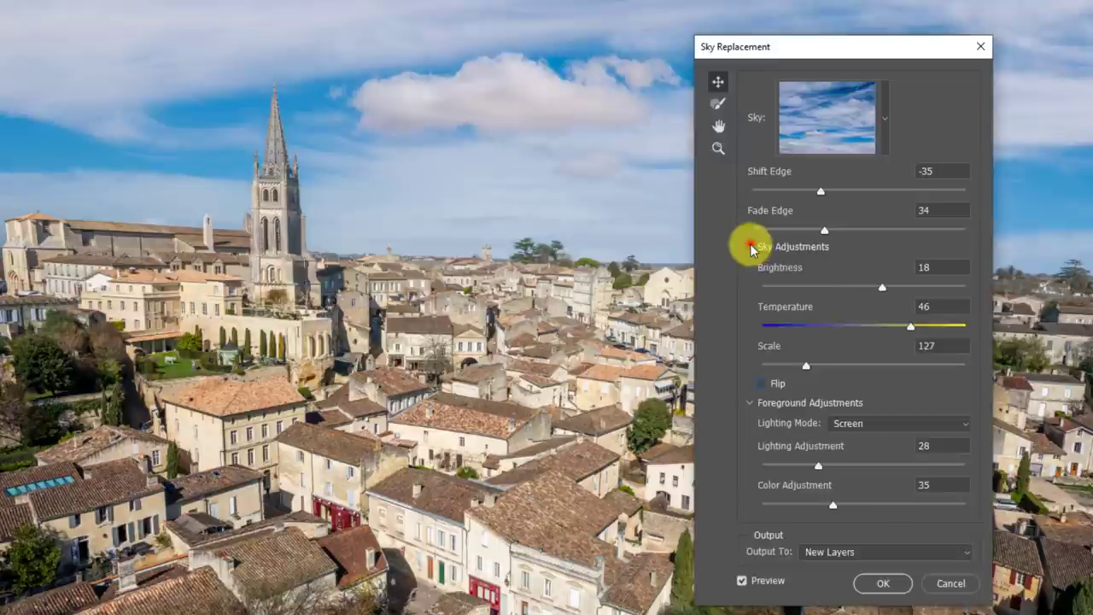
# Try the Multiply lighting mode on the foreground and return it to Screen.
pyautogui.click(749, 246)
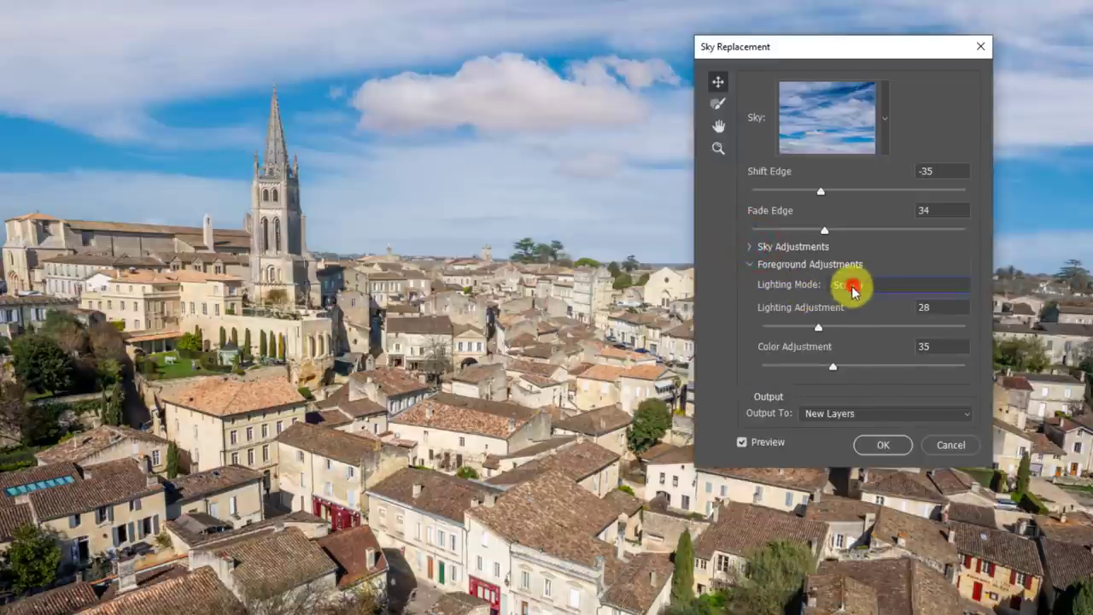
pyautogui.click(852, 291)
pyautogui.click(854, 290)
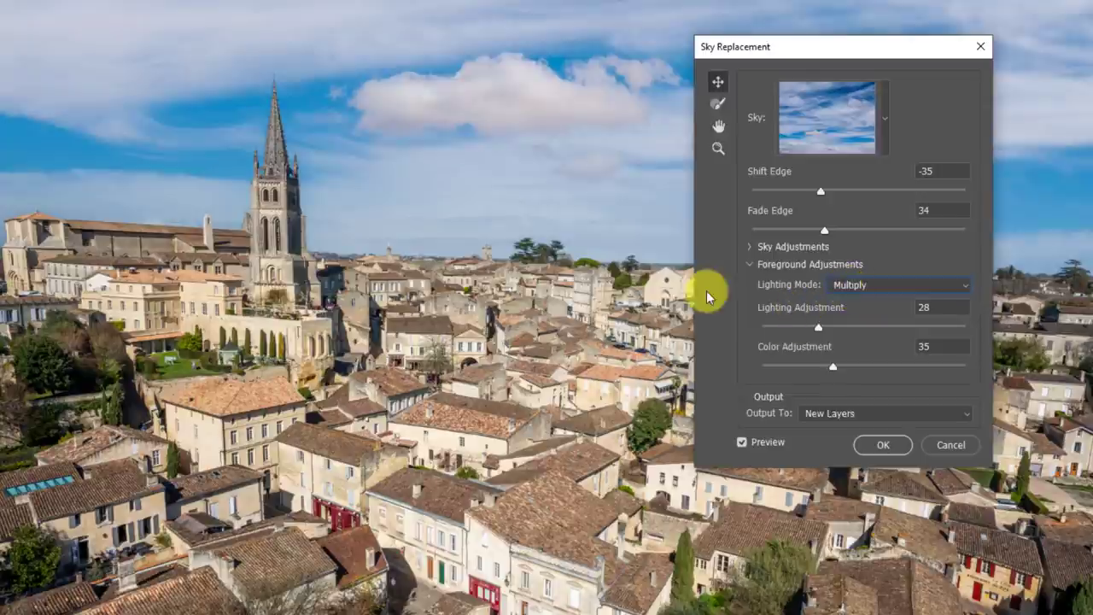
pyautogui.click(861, 290)
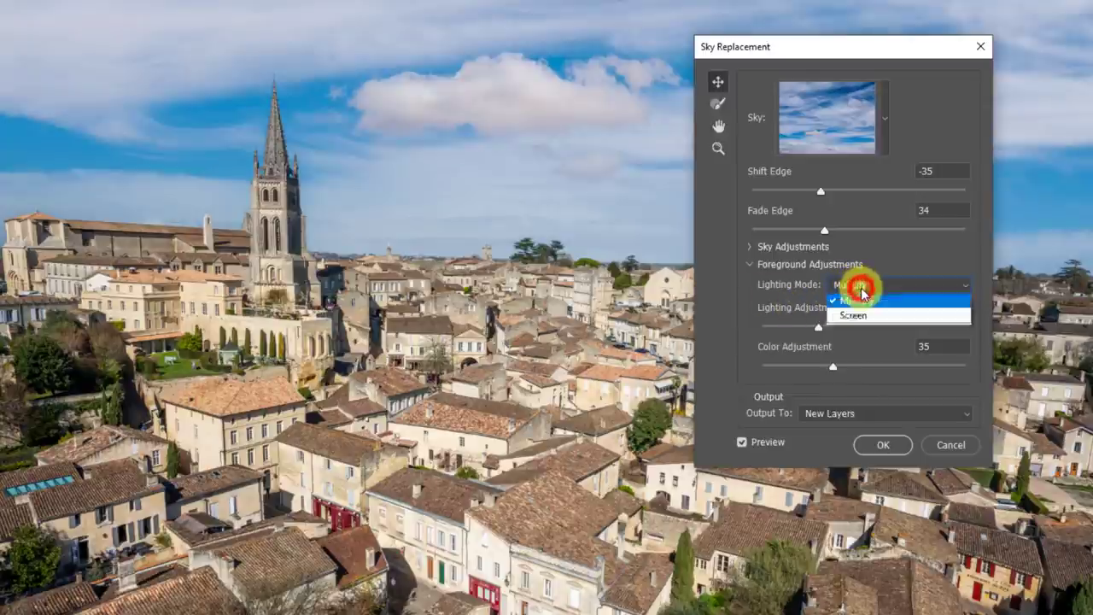
pyautogui.click(856, 309)
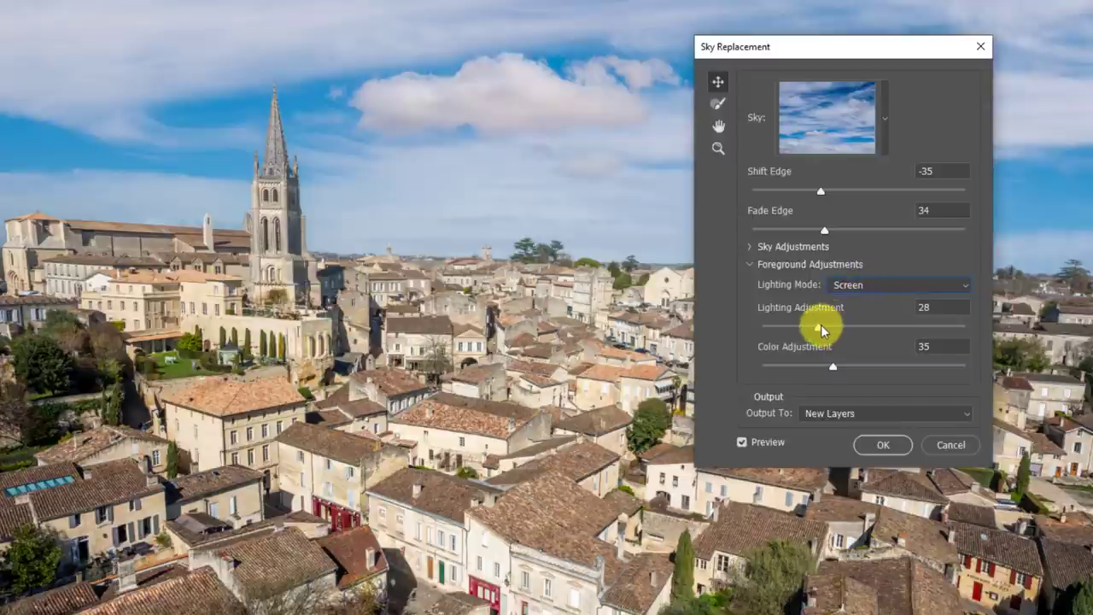
# Try a foreground Lighting Adjustment of 100 in Screen and Multiply modes, and of 9 in Multiply.
pyautogui.moveTo(818, 329); pyautogui.dragTo(973, 327)
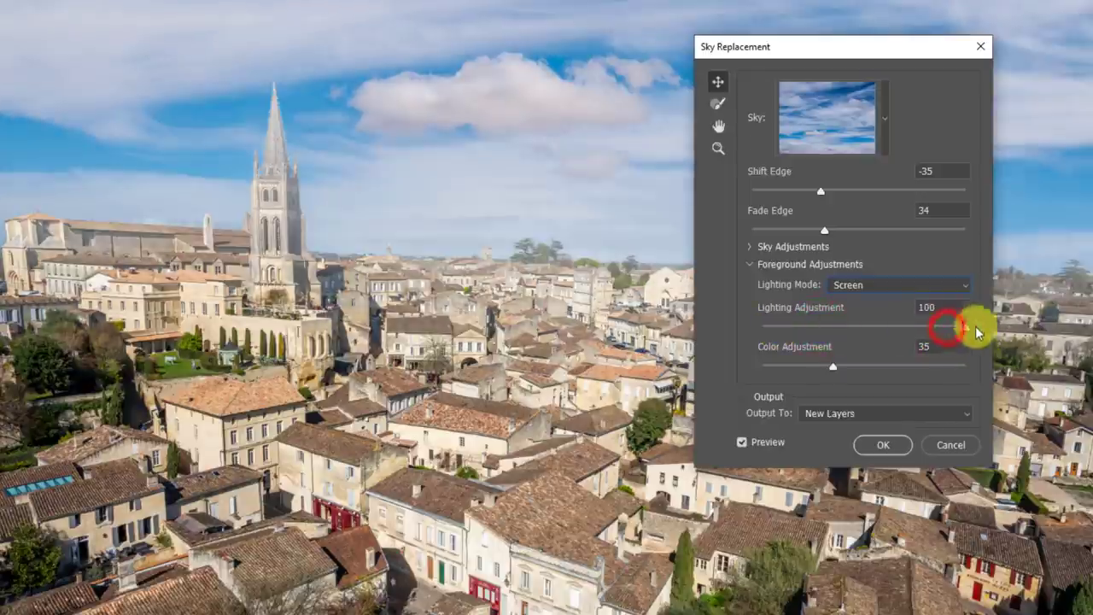
pyautogui.click(911, 285)
pyautogui.click(901, 302)
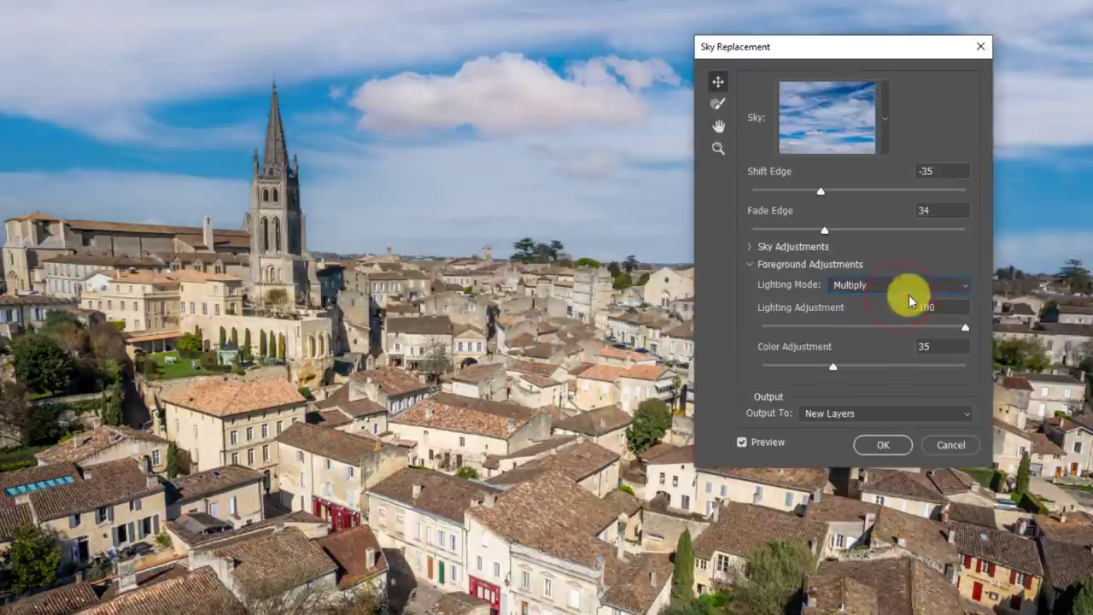
pyautogui.click(778, 325)
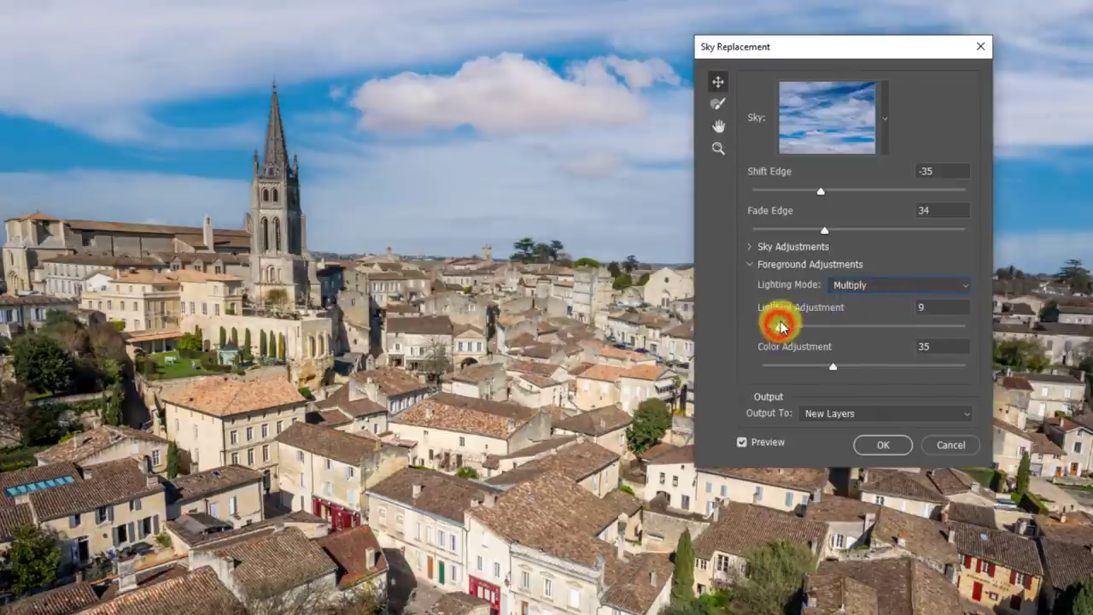
# Set the foreground to Screen lighting mode with a Lighting Adjustment of 11 and a Color Adjustment of 77.
pyautogui.click(895, 291)
pyautogui.click(889, 314)
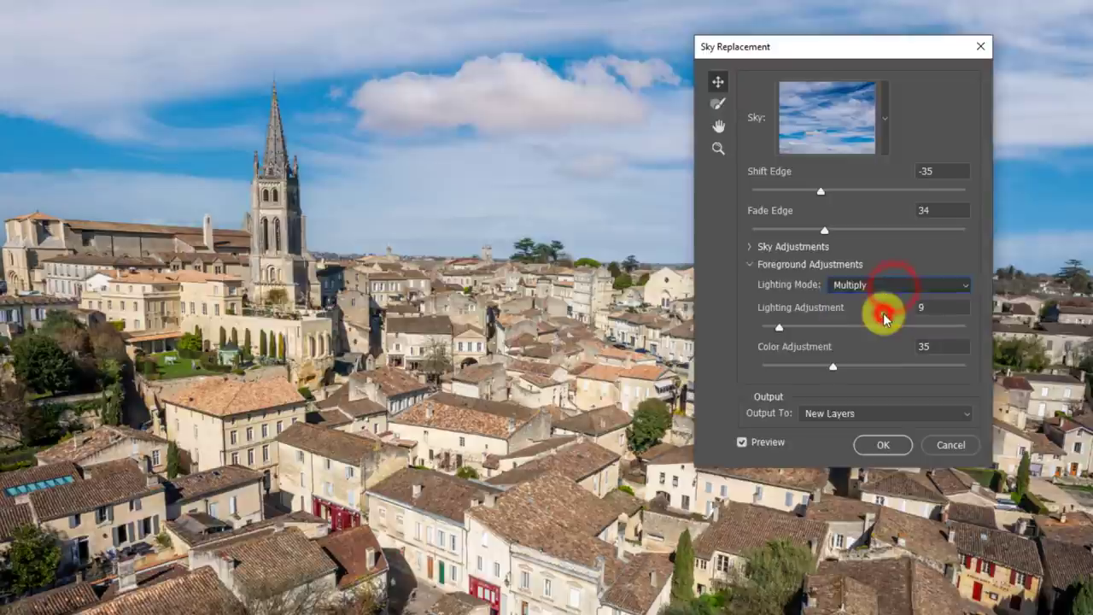
pyautogui.moveTo(777, 327); pyautogui.dragTo(929, 325)
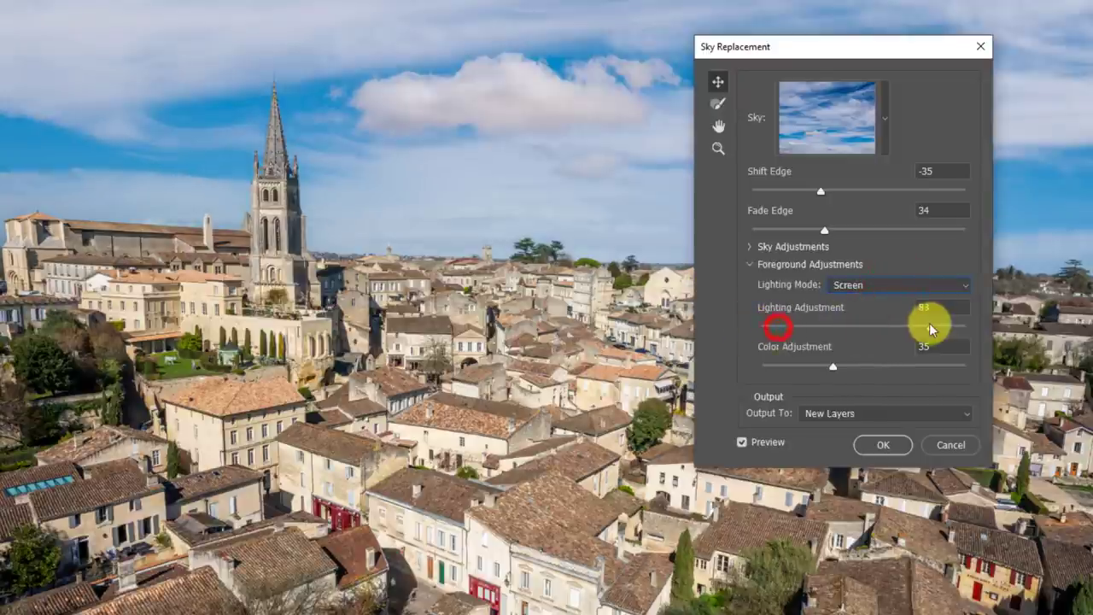
pyautogui.moveTo(802, 325); pyautogui.dragTo(777, 312)
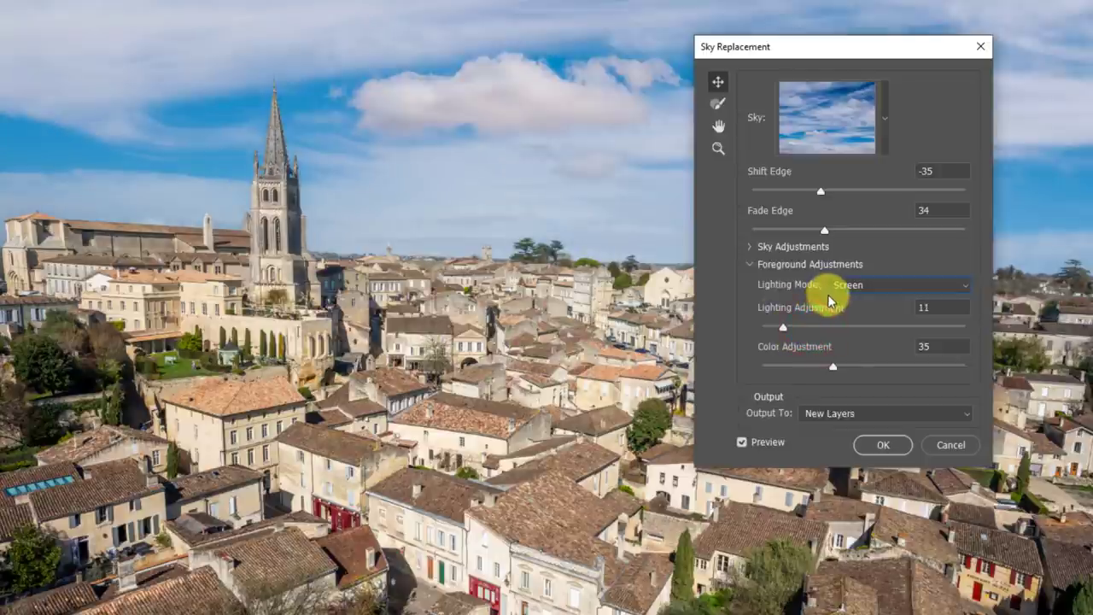
pyautogui.moveTo(833, 366); pyautogui.dragTo(918, 368)
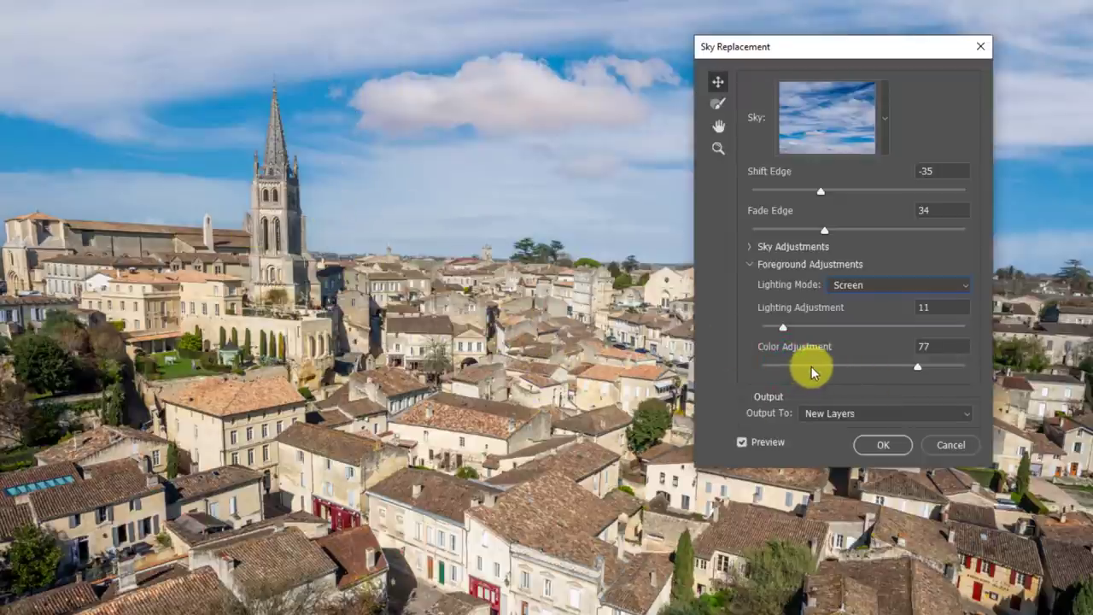
# Keep the Sky Replacement output set to New Layers and apply the replacement to the town photo.
pyautogui.click(752, 261)
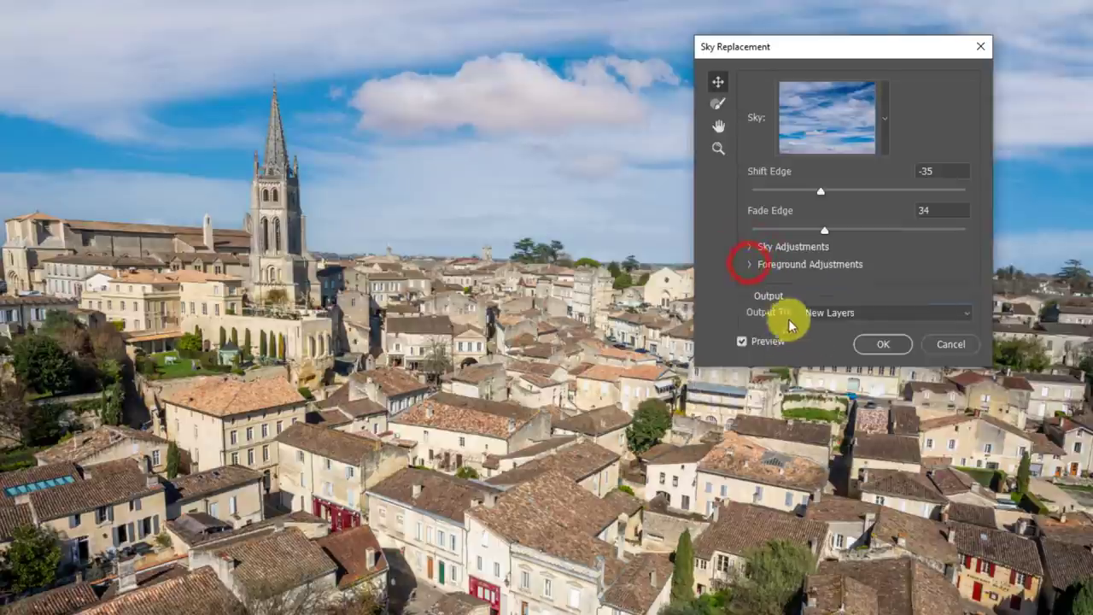
pyautogui.click(828, 314)
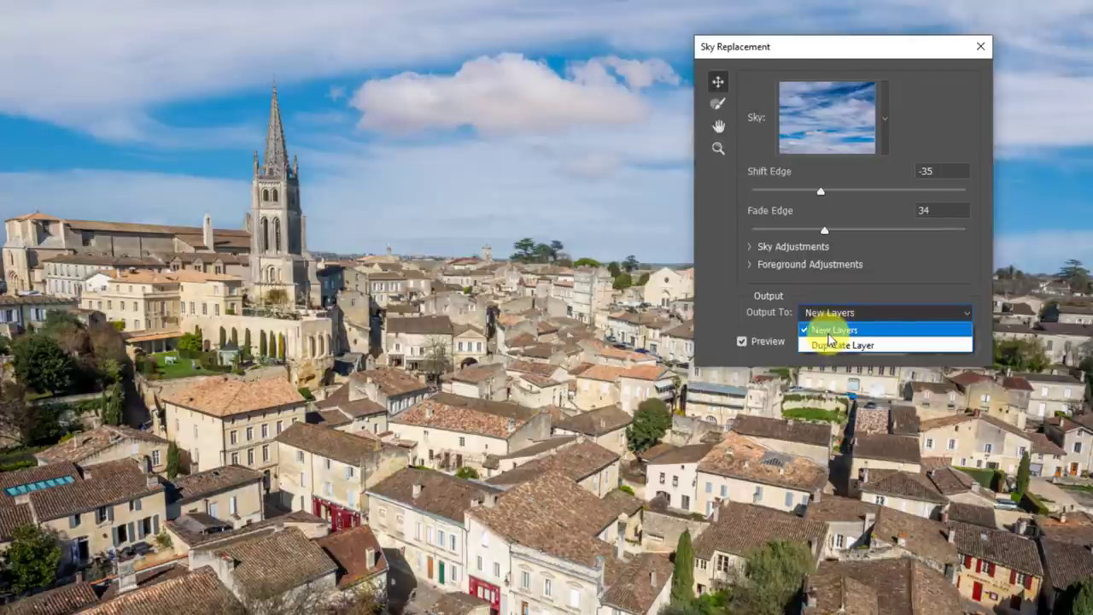
pyautogui.click(864, 291)
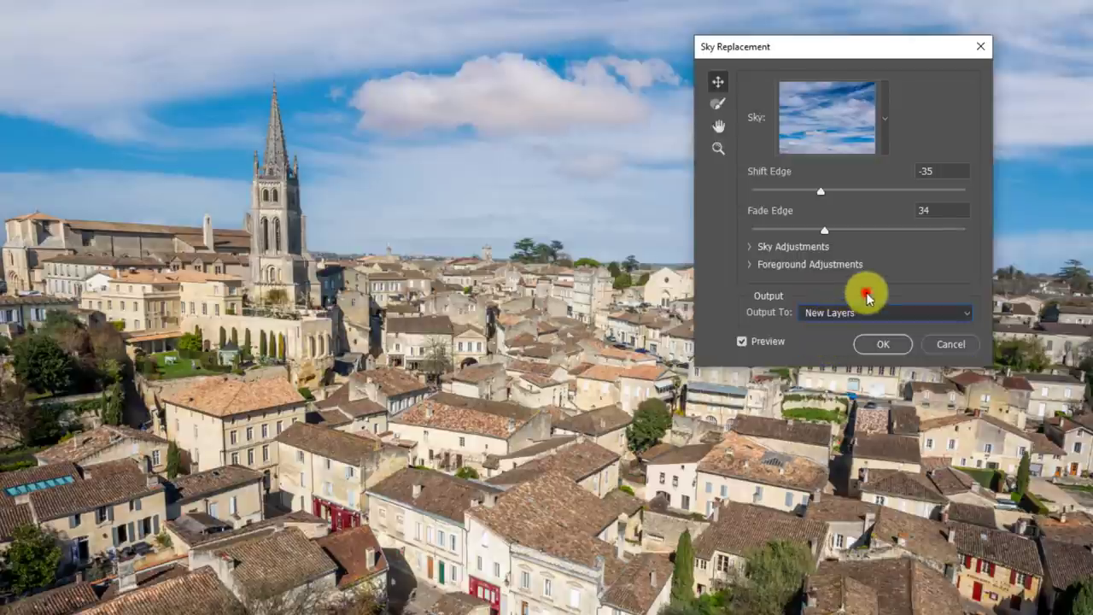
pyautogui.click(886, 346)
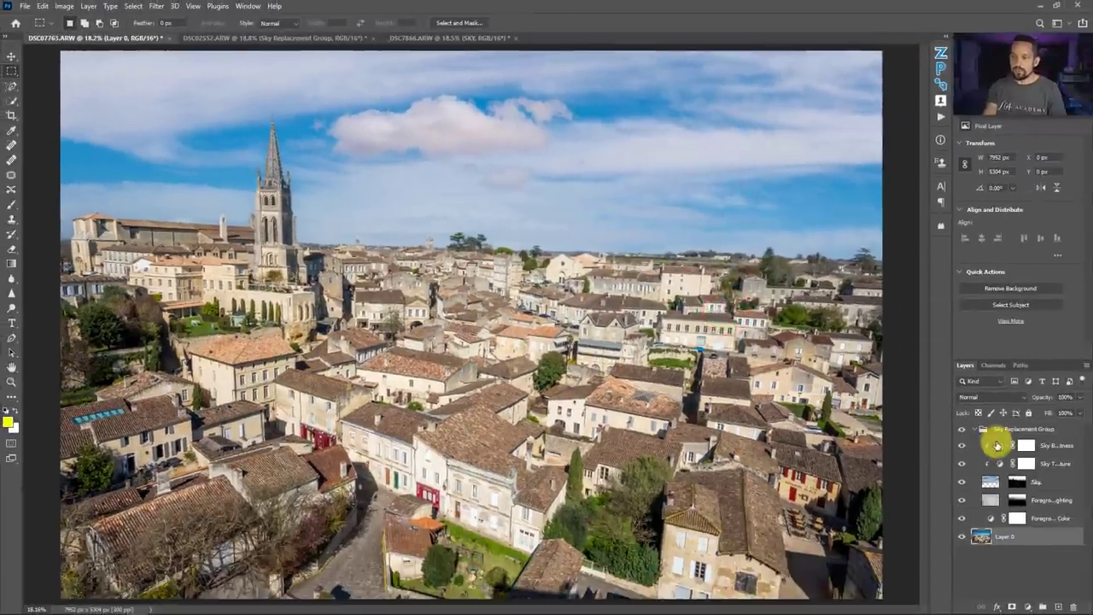
# Examine the sky brightness, temperature, sky, foreground lighting and color layers with their masks in the Sky Replacement Group, and collapse the group.
pyautogui.click(998, 445)
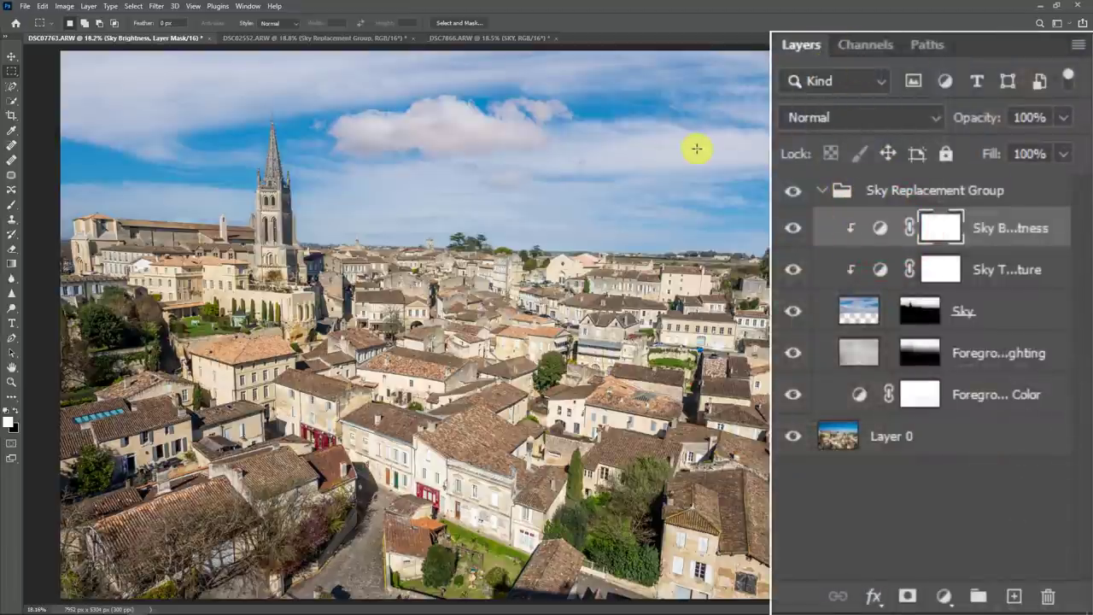
pyautogui.click(879, 268)
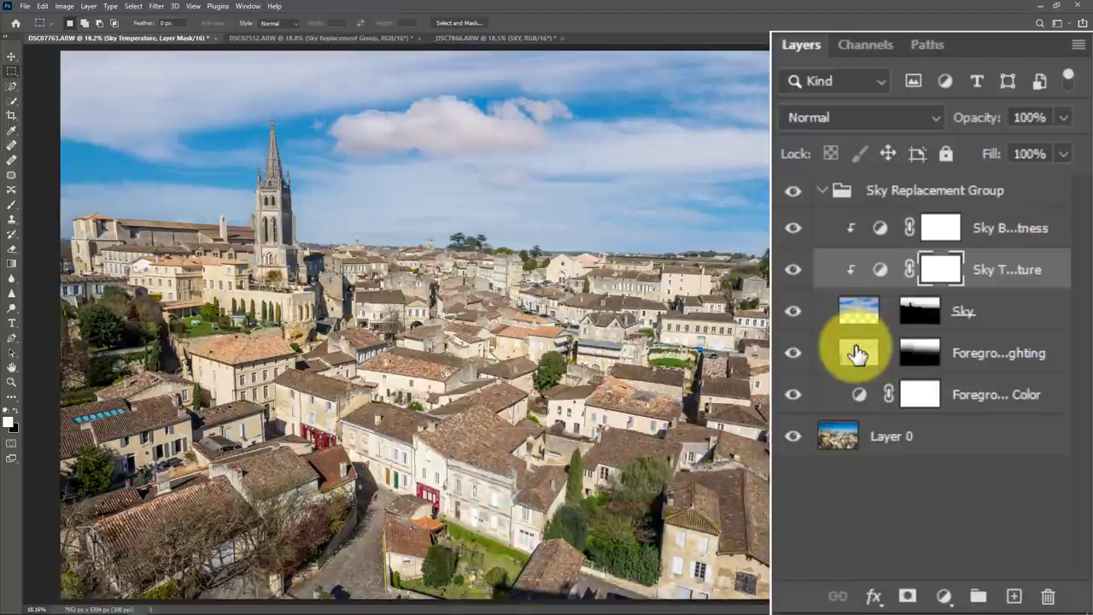
pyautogui.click(855, 316)
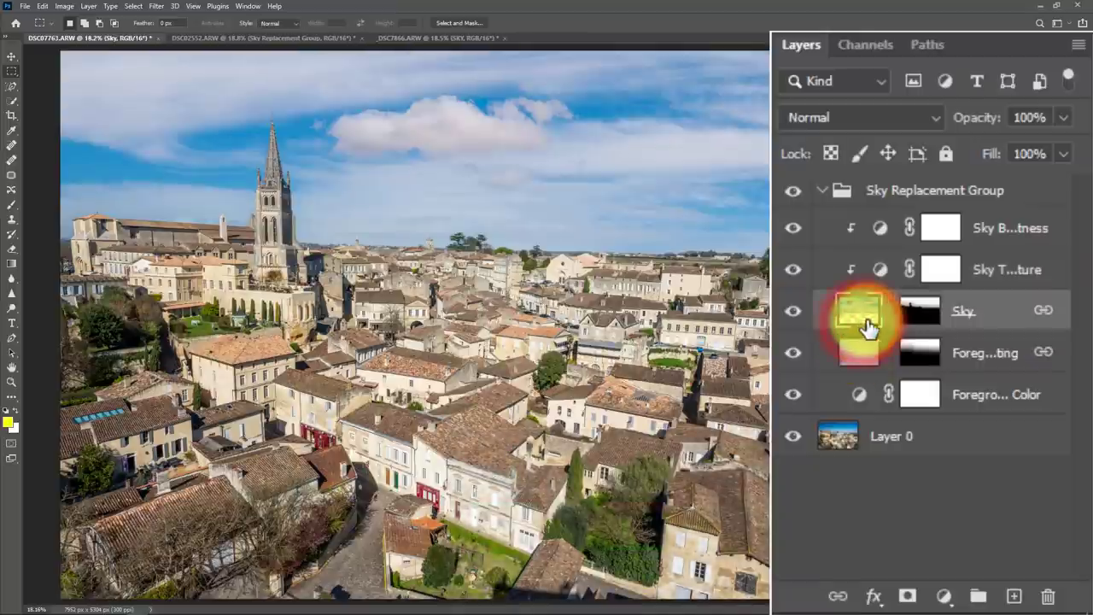
pyautogui.keyDown('alt'); pyautogui.click(922, 325); pyautogui.keyUp('alt')
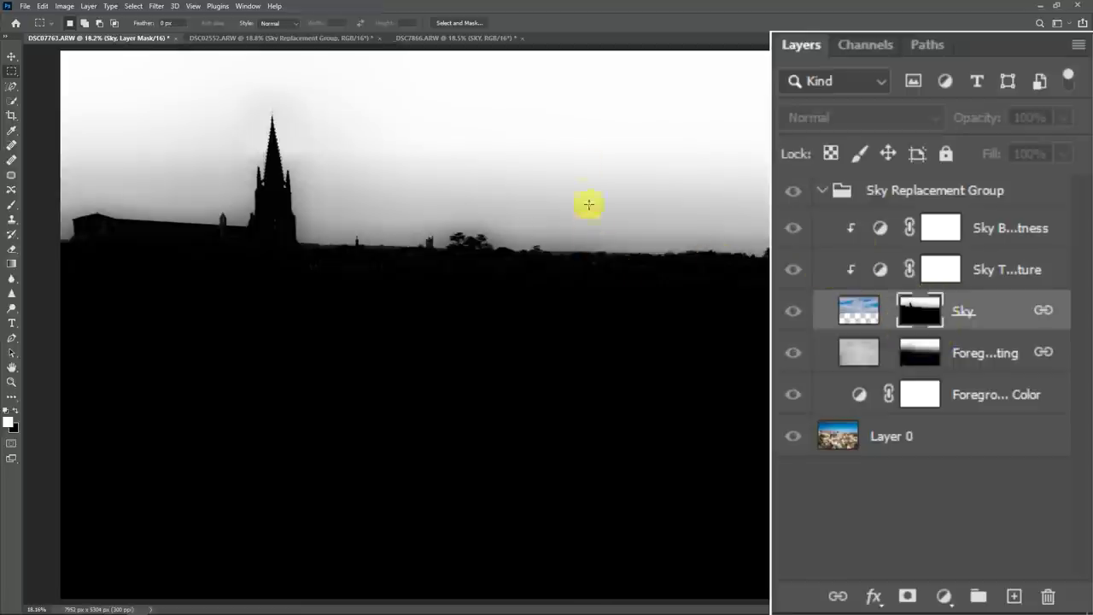
pyautogui.click(864, 350)
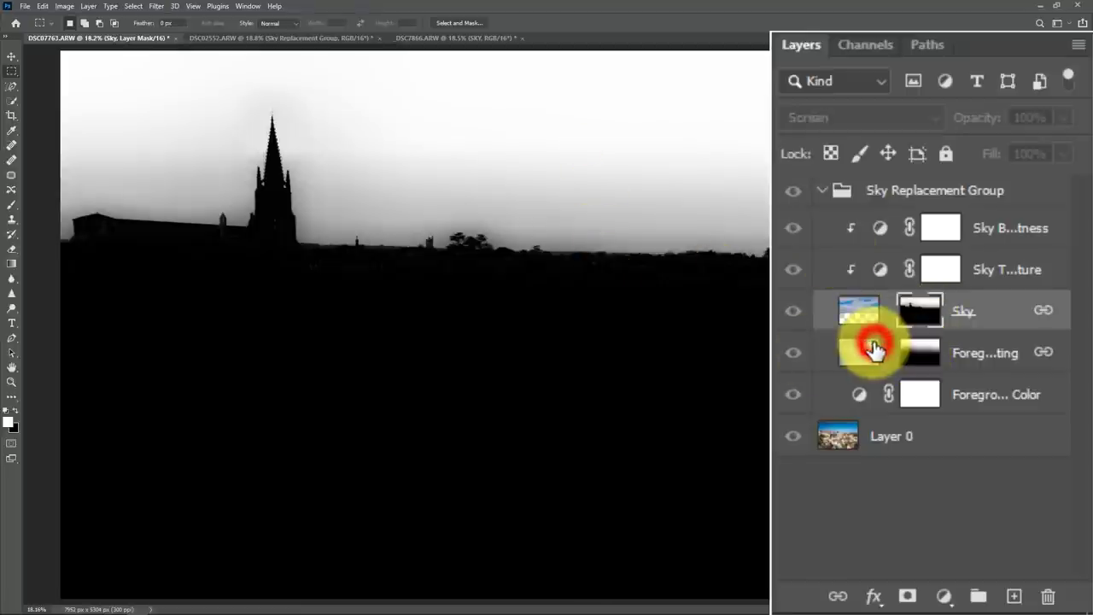
pyautogui.moveTo(907, 352); pyautogui.dragTo(848, 403)
pyautogui.click(849, 395)
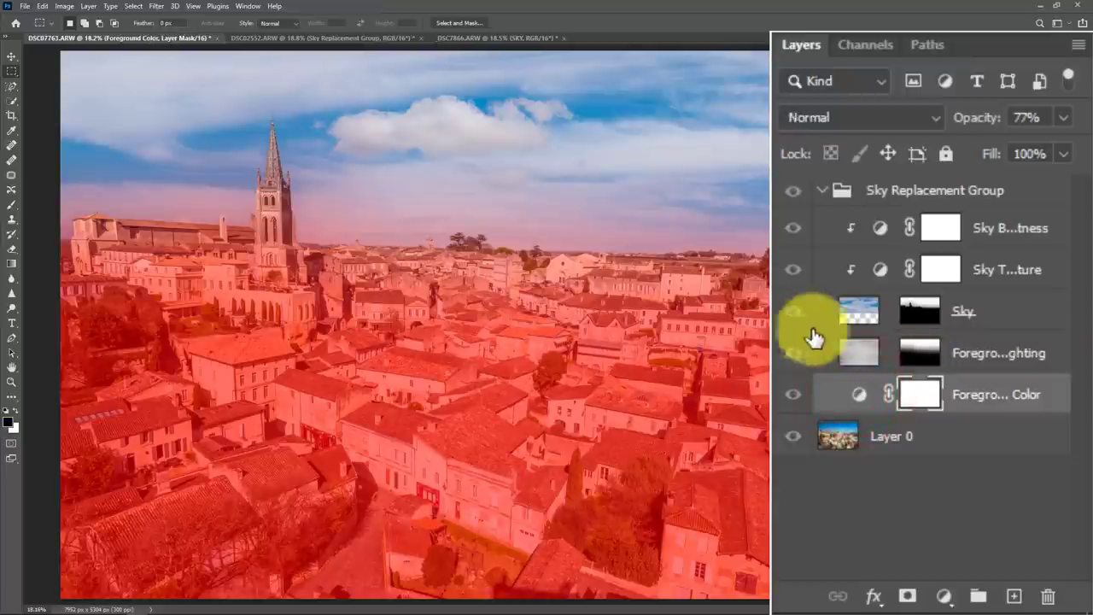
pyautogui.click(867, 349)
pyautogui.click(826, 190)
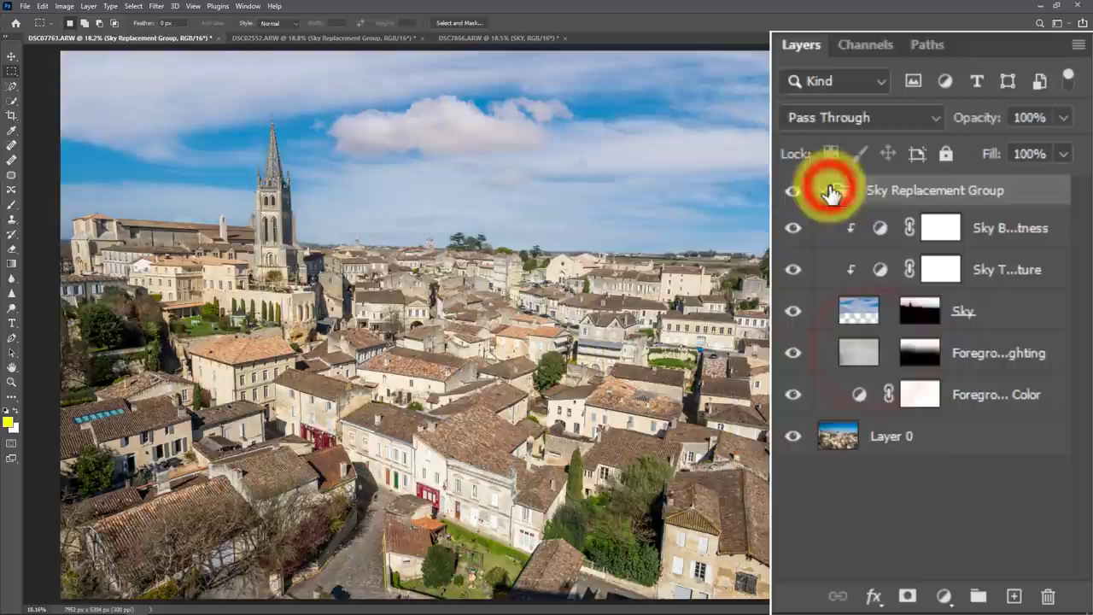
pyautogui.click(974, 428)
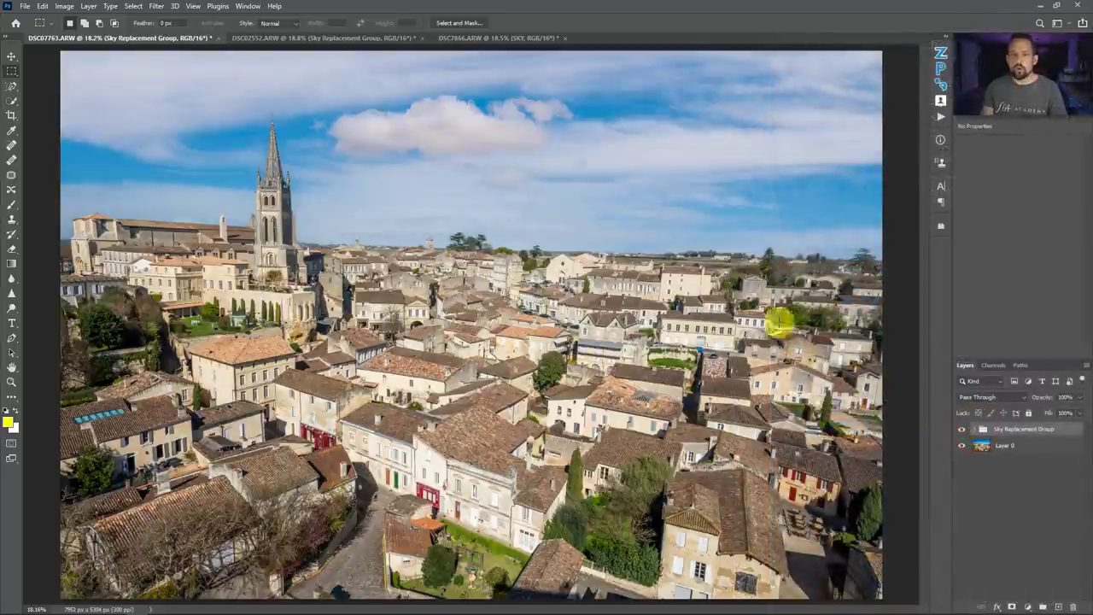
# Compare the lighthouse photo DSC02552.ARW with and without its Sky Replacement Group.
pyautogui.click(262, 39)
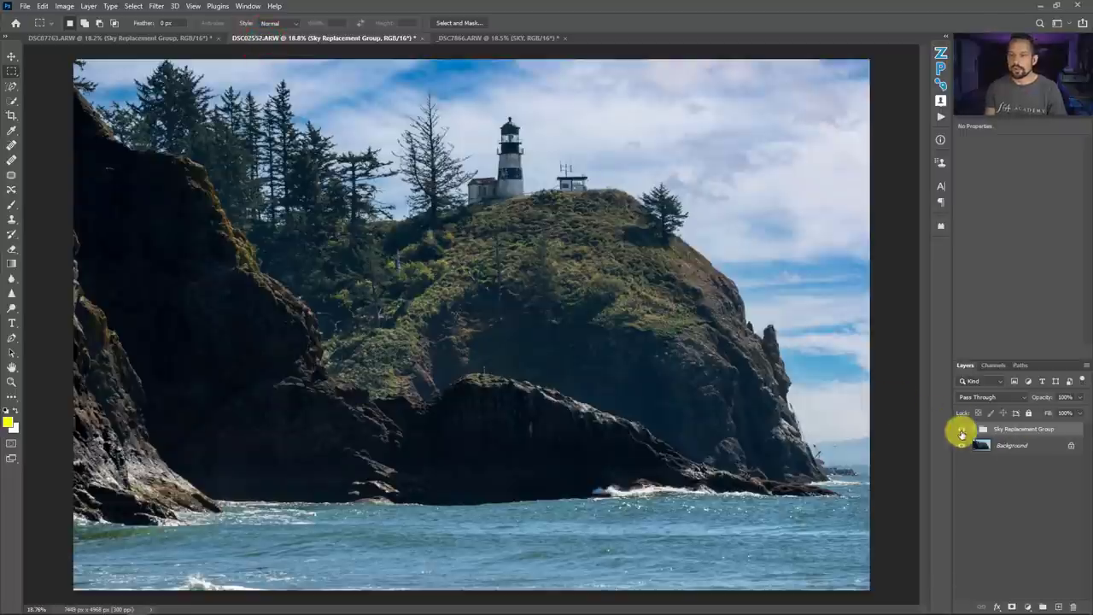
pyautogui.click(962, 431)
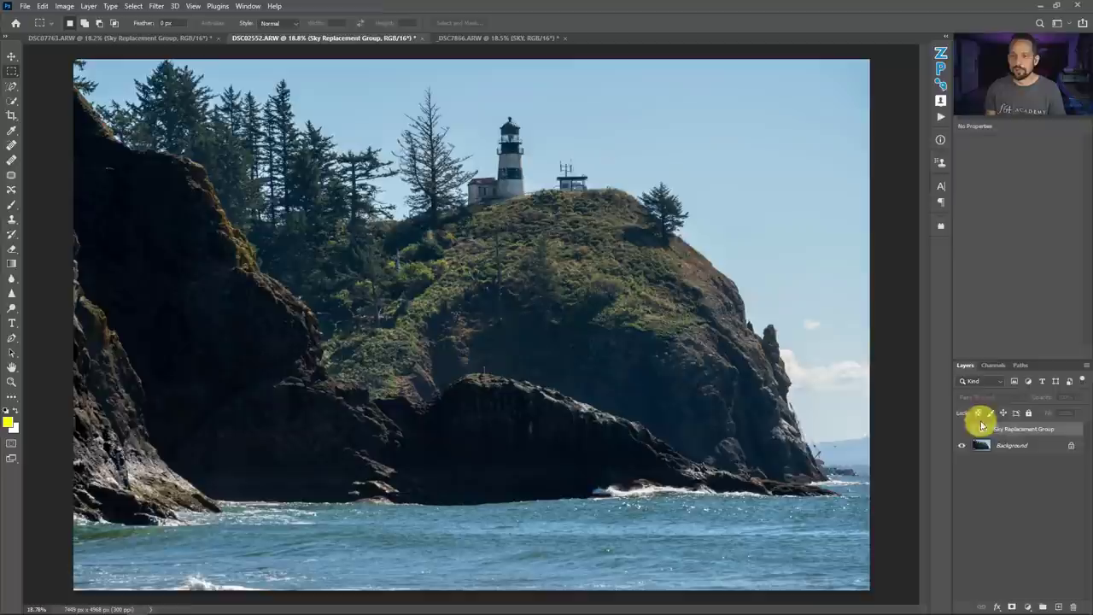
pyautogui.click(963, 429)
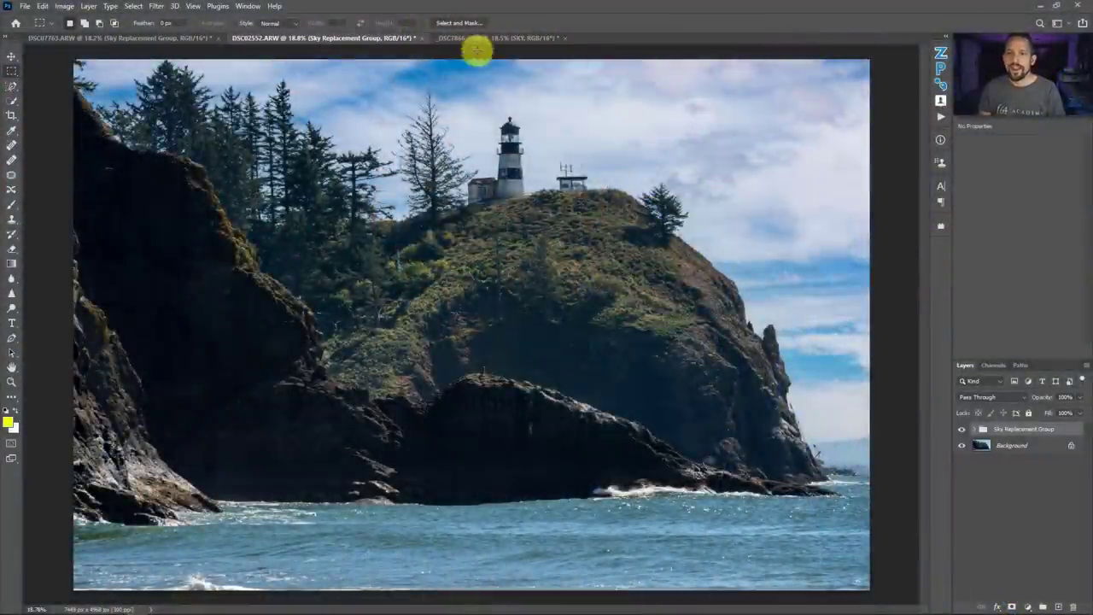
# Delete the SKY layer from the badlands photo _DSC7866.ARW, leaving only the Background layer.
pyautogui.click(476, 38)
pyautogui.press('Delete')
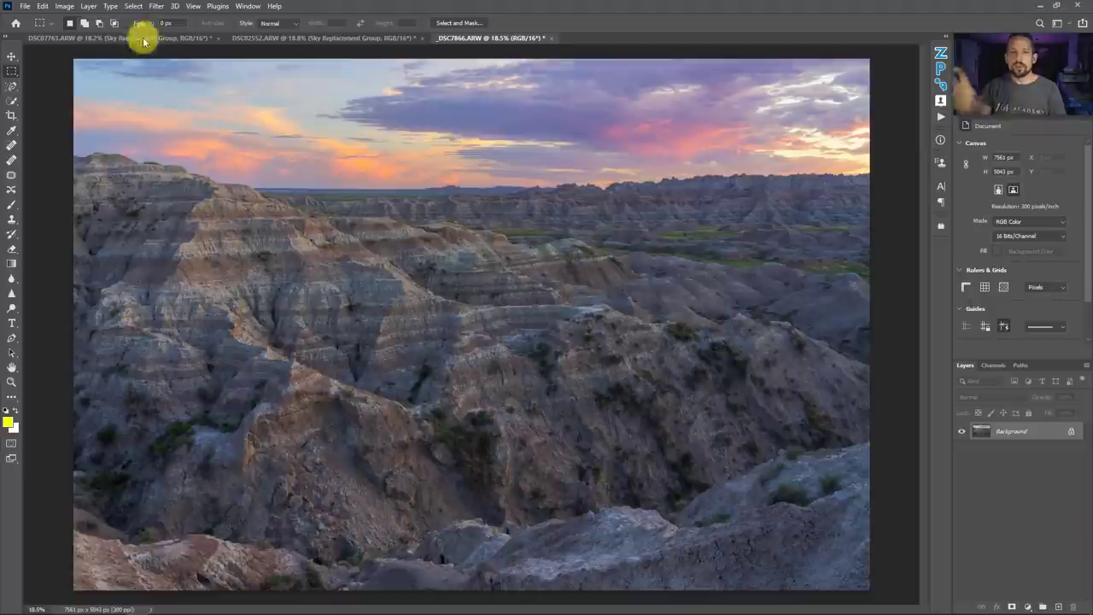
pyautogui.click(40, 8)
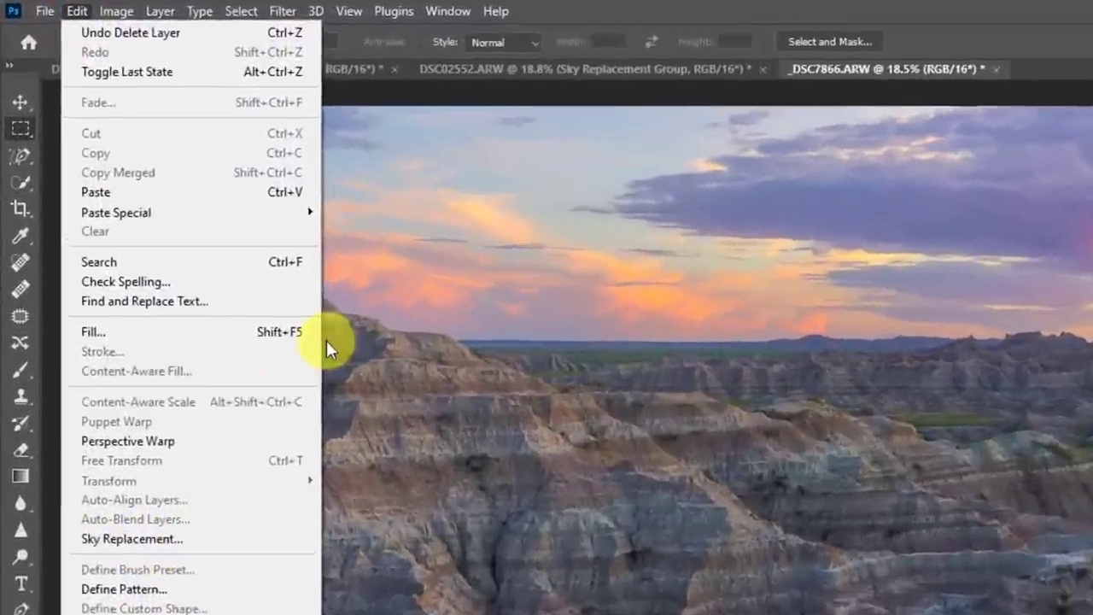
pyautogui.click(666, 28)
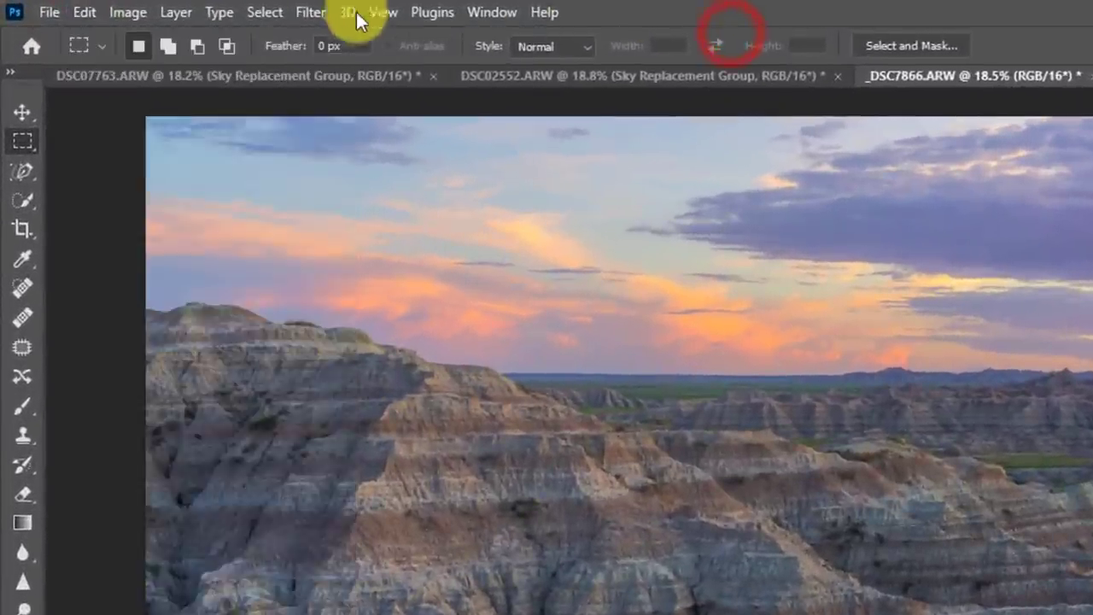
# Try selecting the sky in the badlands photo and inverting the selection to cover the foreground.
pyautogui.click(265, 12)
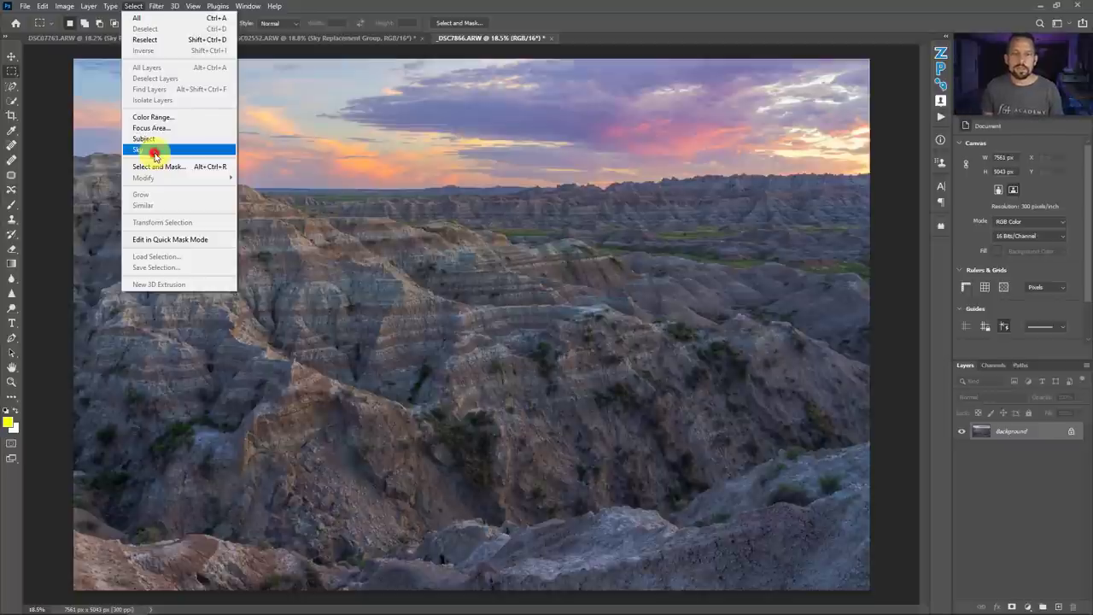
pyautogui.click(153, 152)
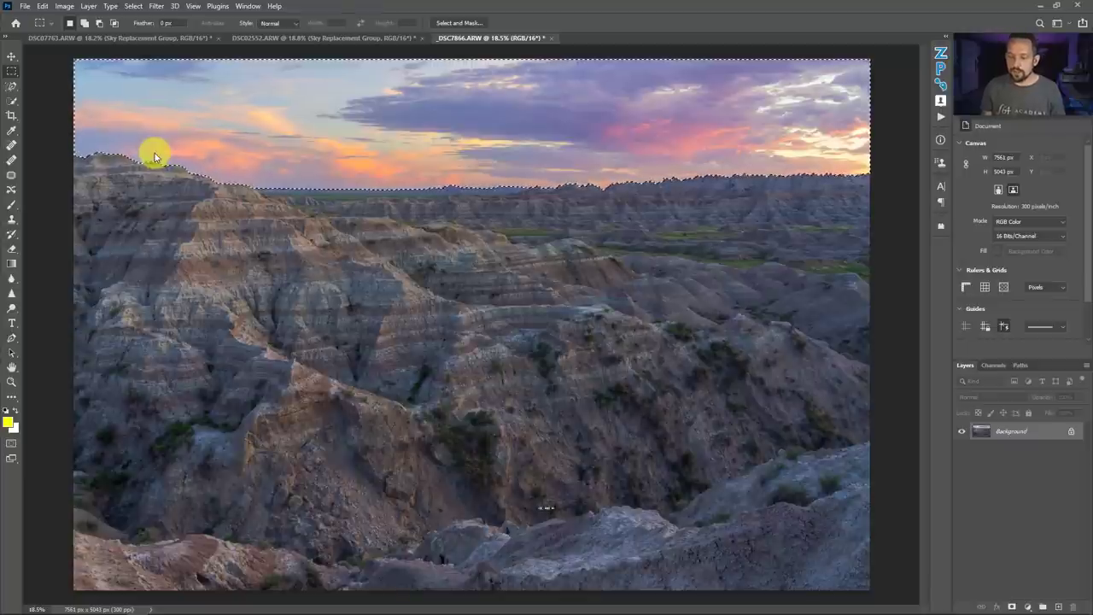
pyautogui.hotkey('ctrl', 'shift', 'i')
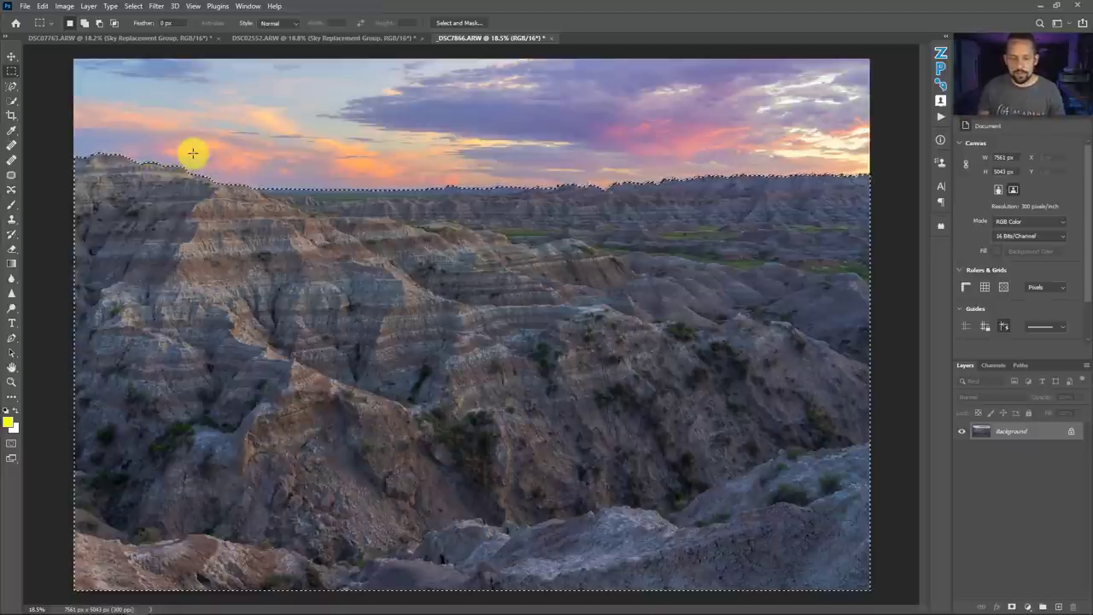
# Select the sky in the badlands photo, add a Curves adjustment layer masked to it, and inspect the mask.
pyautogui.click(134, 6)
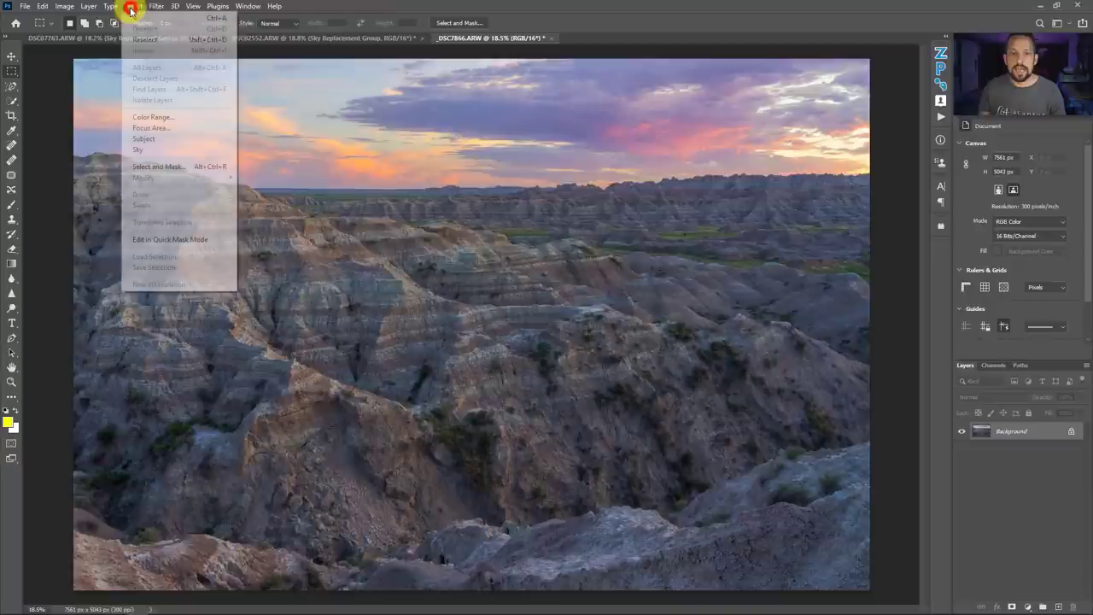
pyautogui.click(146, 151)
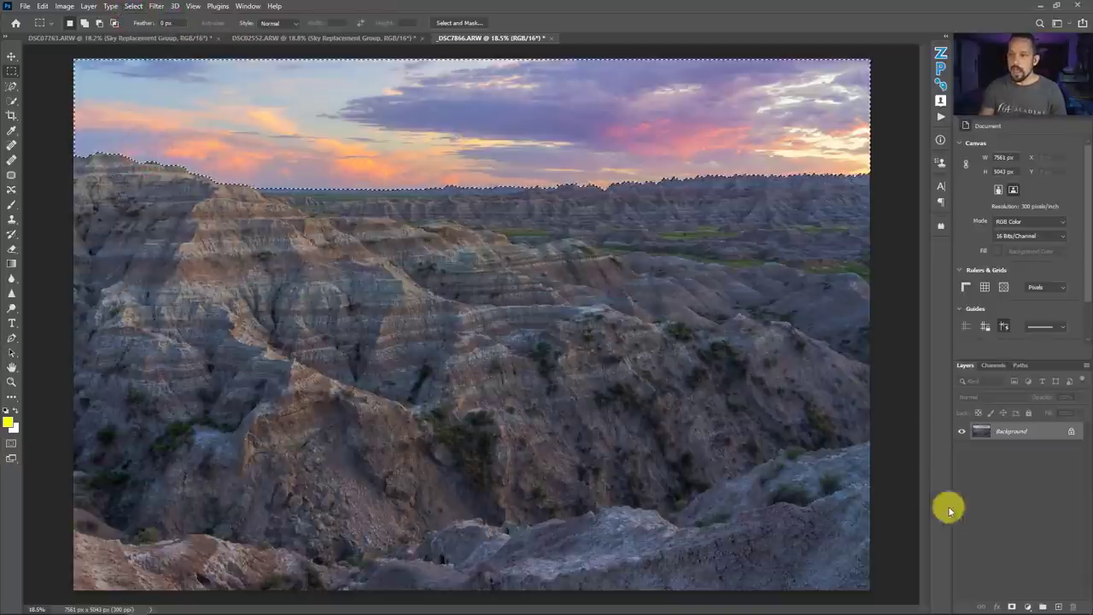
pyautogui.click(1030, 608)
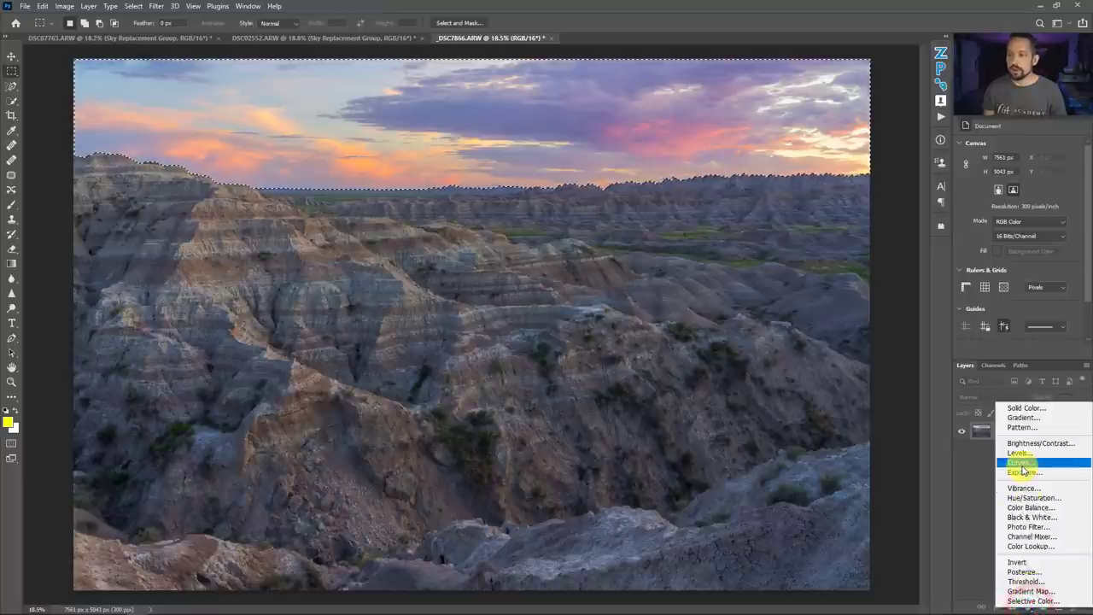
pyautogui.click(1022, 464)
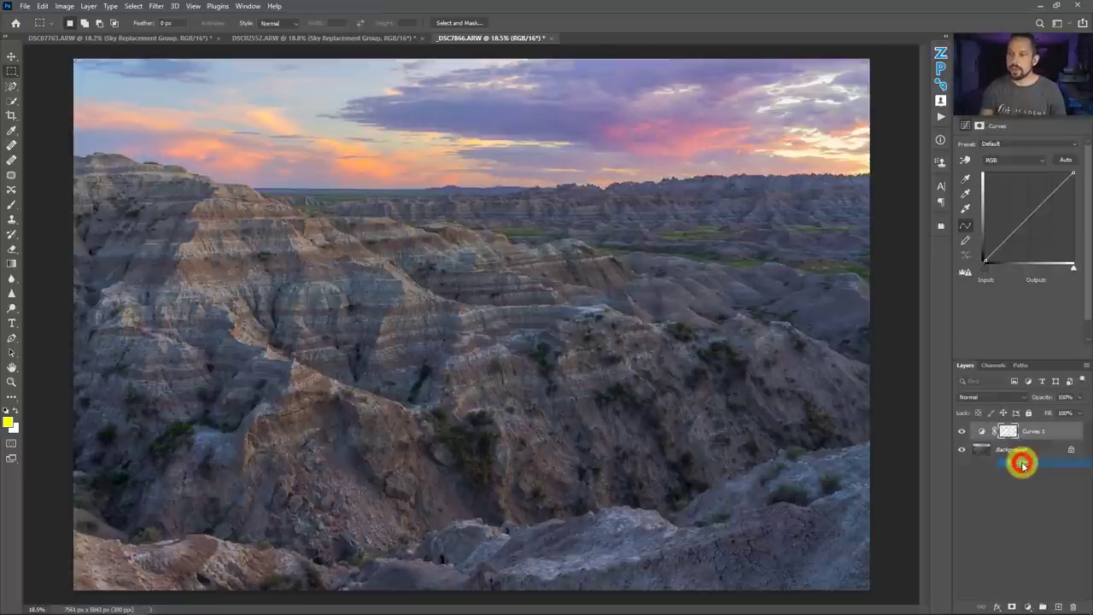
pyautogui.keyDown('alt'); pyautogui.click(1006, 434); pyautogui.keyUp('alt')
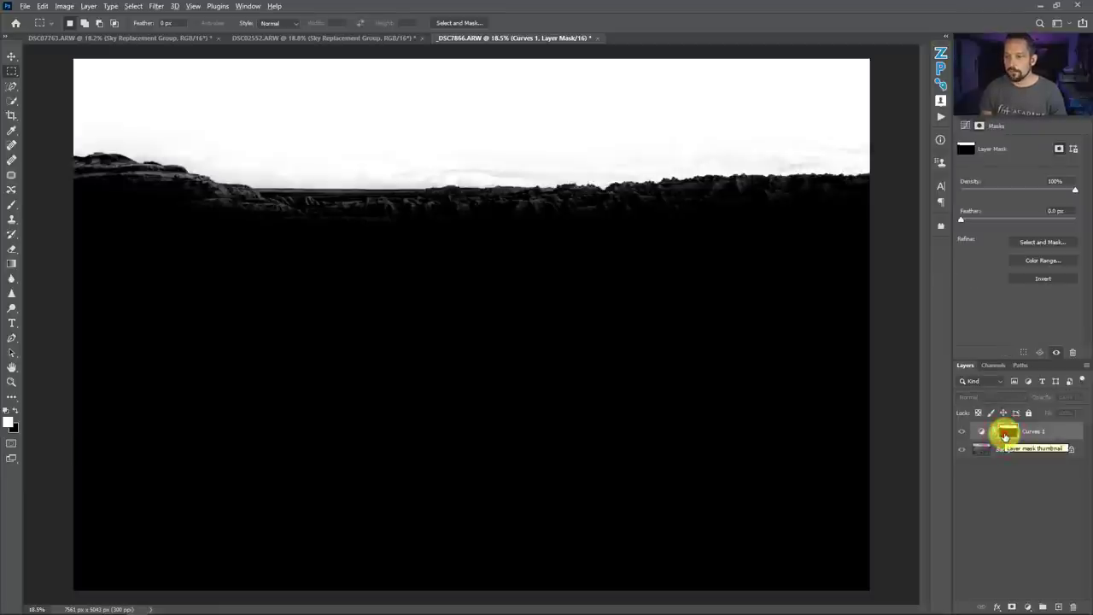
pyautogui.keyDown('alt'); pyautogui.click(1006, 434); pyautogui.keyUp('alt')
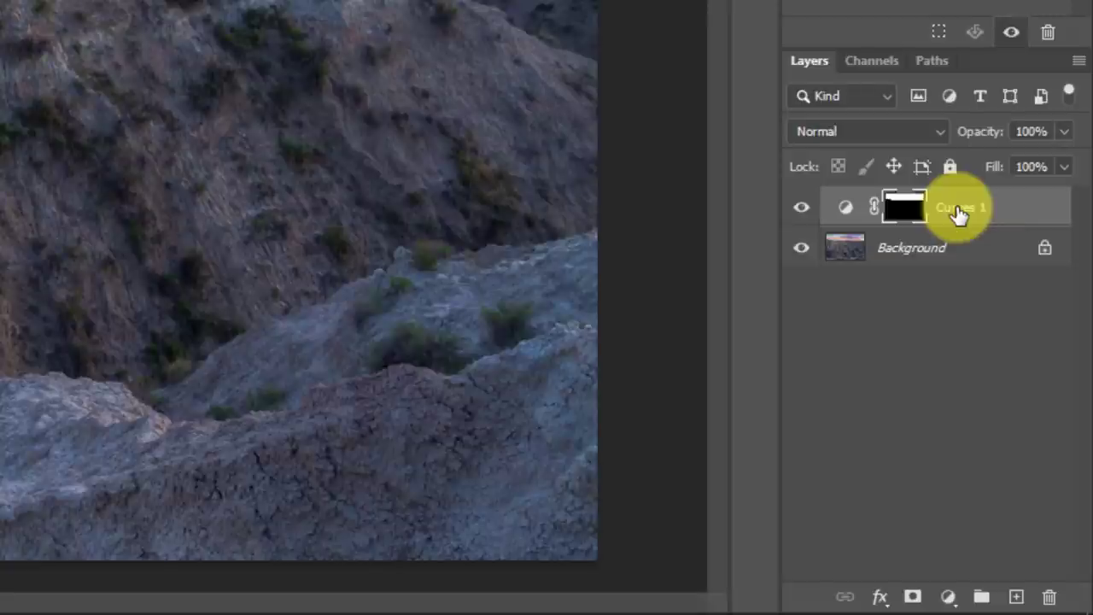
# Duplicate the masked Curves layer, naming the lower one Foreground and the upper one Sky.
pyautogui.hotkey('ctrl', 'j')
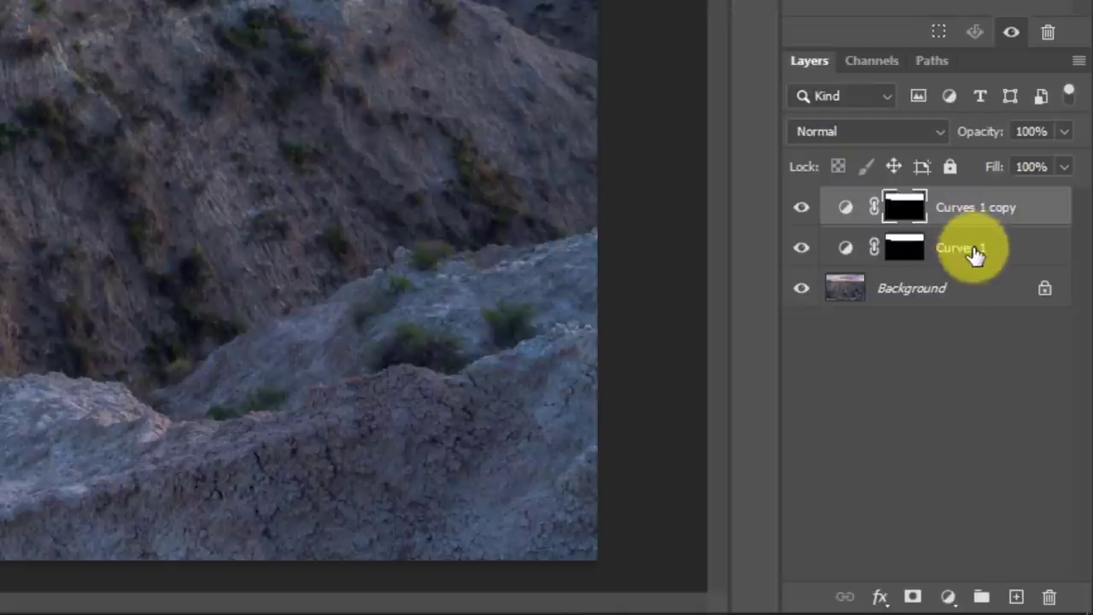
pyautogui.doubleClick(972, 243)
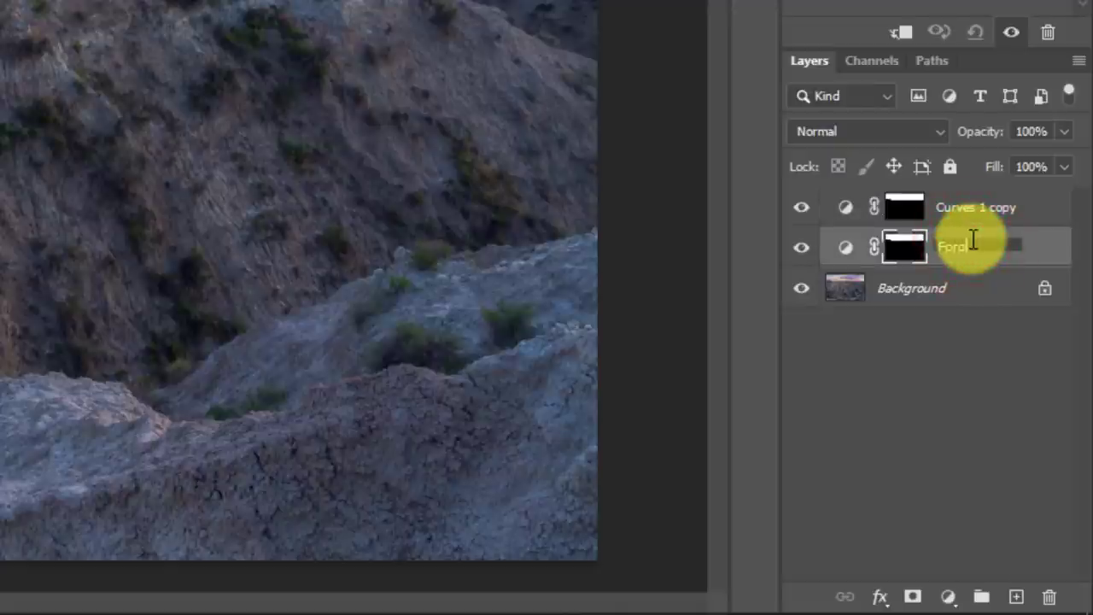
pyautogui.write('Foreground')
pyautogui.click(976, 212)
pyautogui.doubleClick(976, 212)
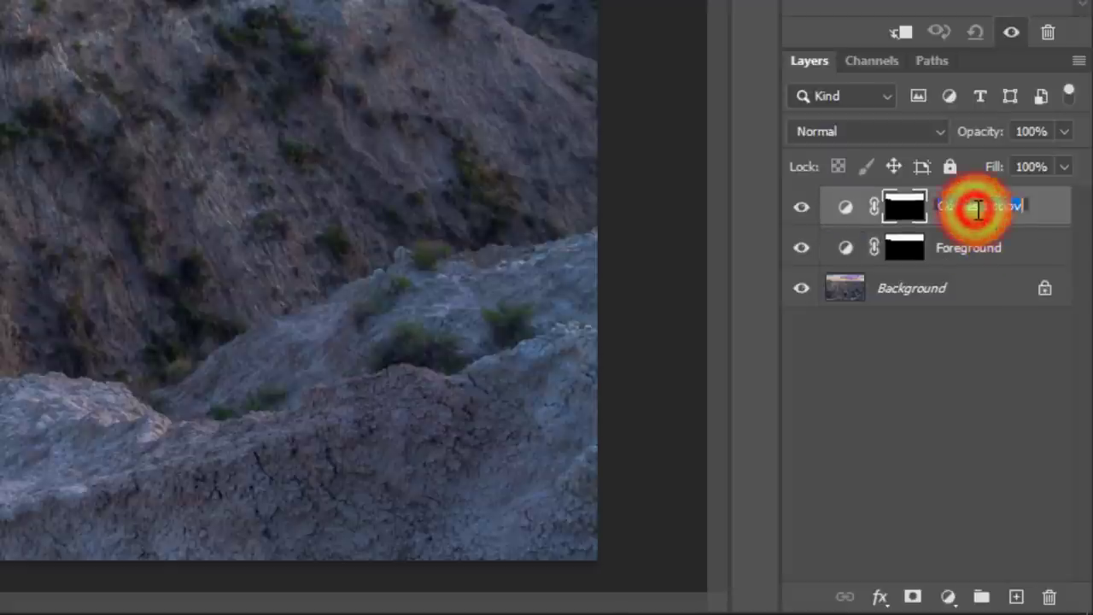
pyautogui.write('Sky')
pyautogui.press('Return')
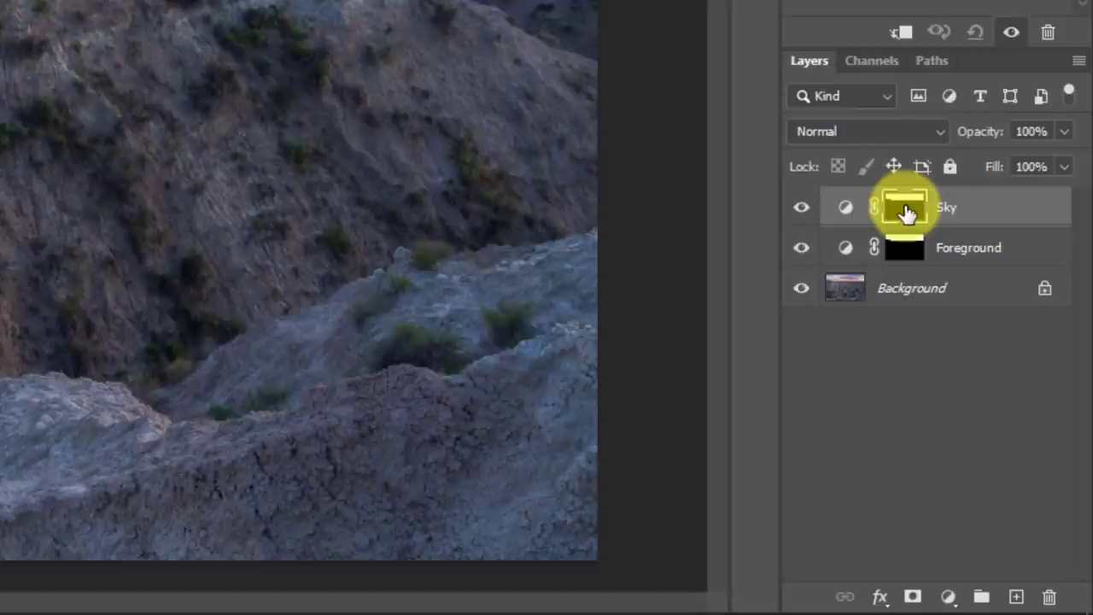
# Invert the Foreground layer's mask so it covers the land instead of the sky, and return to its Curves settings.
pyautogui.click(912, 246)
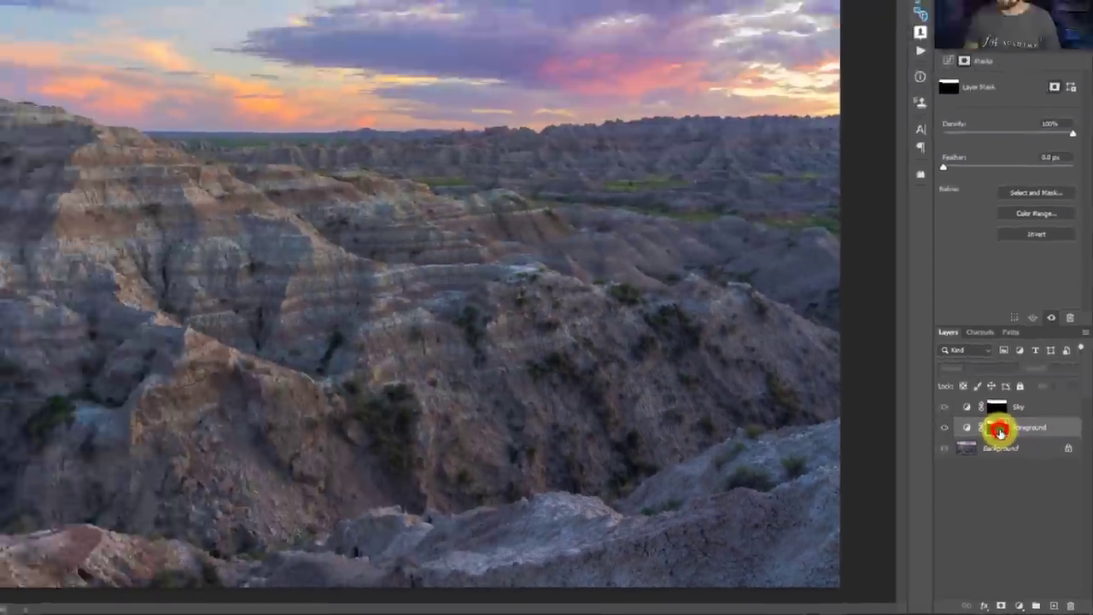
pyautogui.keyDown('alt'); pyautogui.click(923, 280); pyautogui.keyUp('alt')
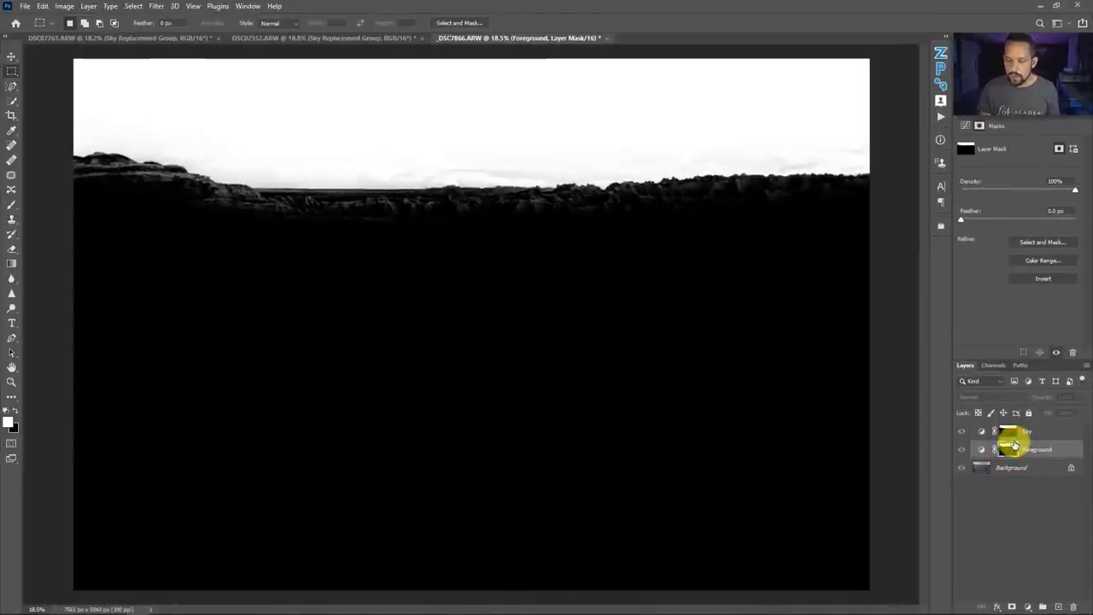
pyautogui.hotkey('ctrl', 'i')
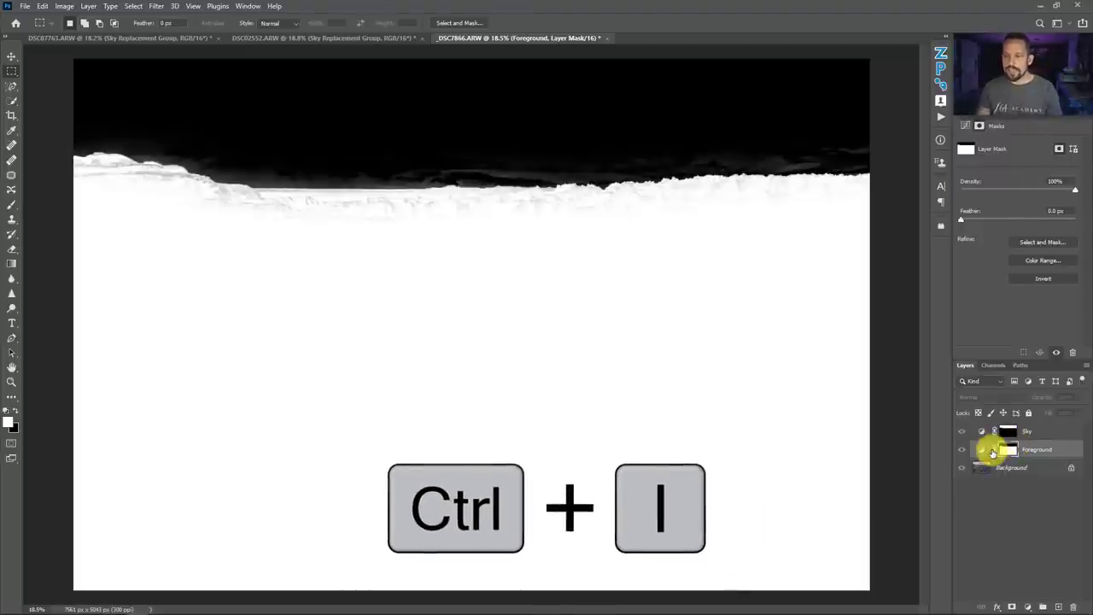
pyautogui.click(986, 449)
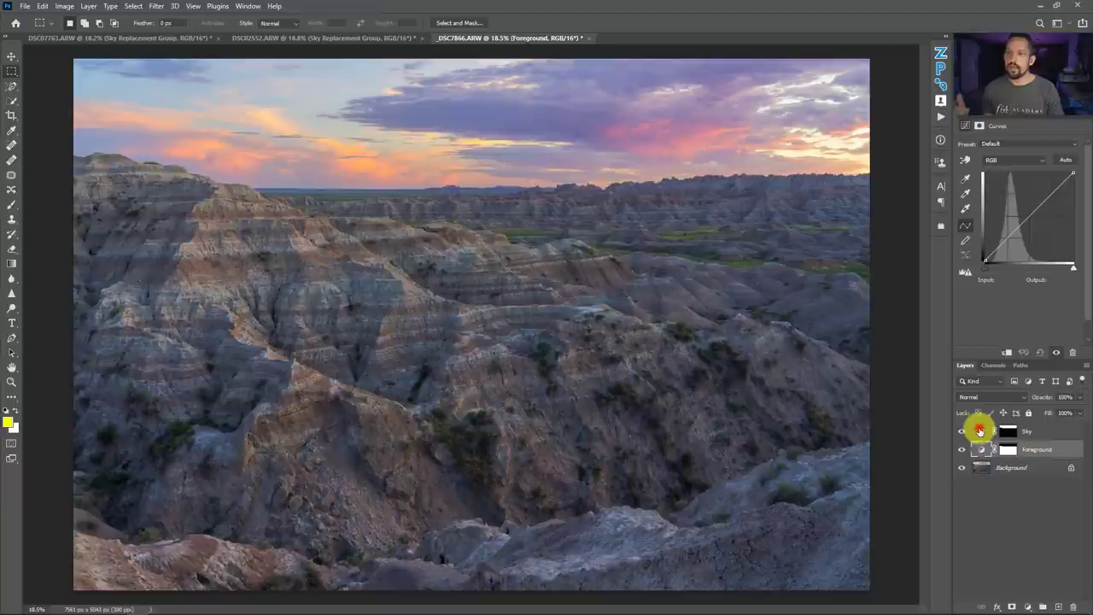
# Shape a contrast curve on the Sky Curves layer, with an upper point at input 195, output 183, and compare before and after.
pyautogui.click(980, 429)
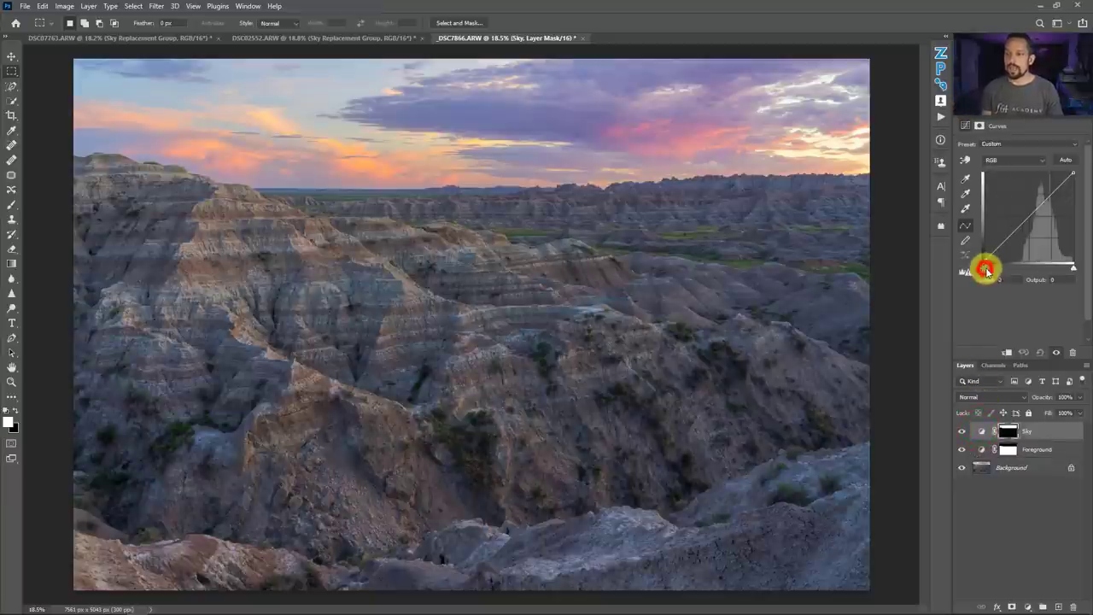
pyautogui.moveTo(985, 270); pyautogui.dragTo(1050, 198)
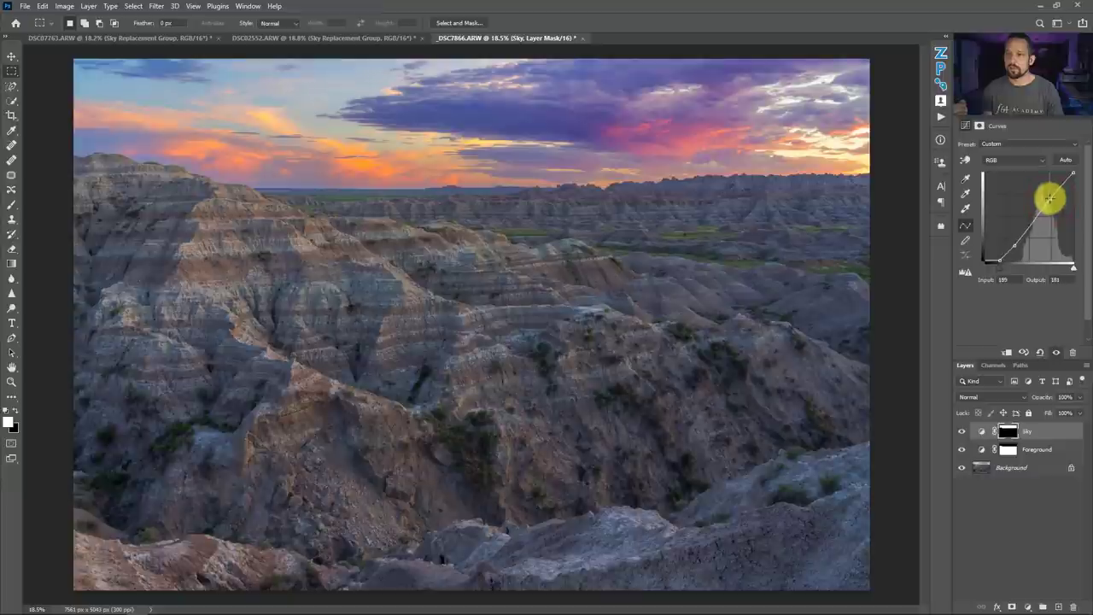
pyautogui.click(962, 431)
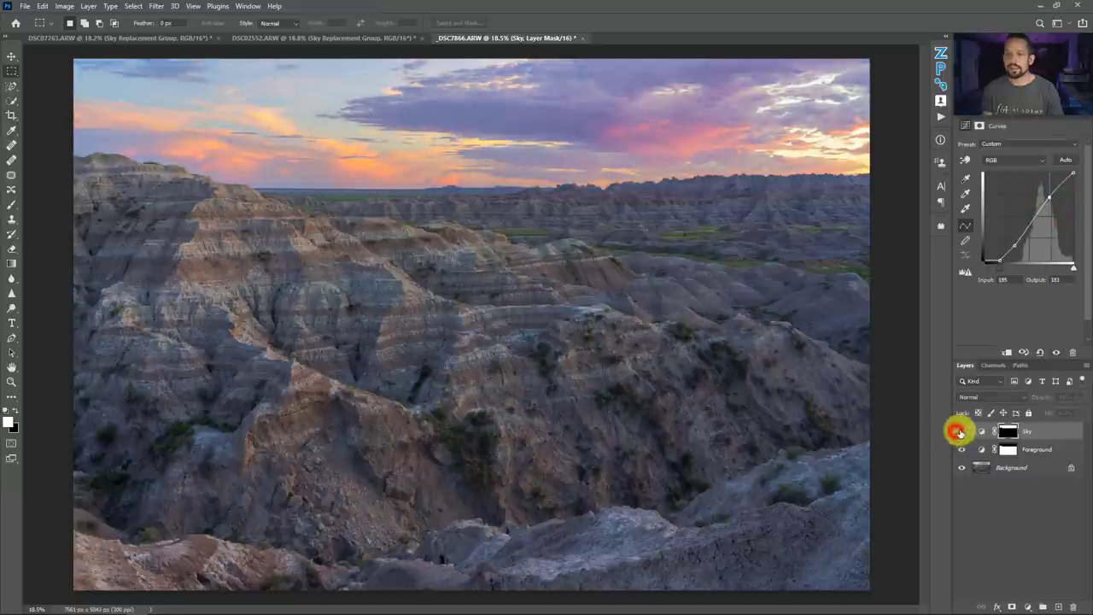
pyautogui.click(962, 431)
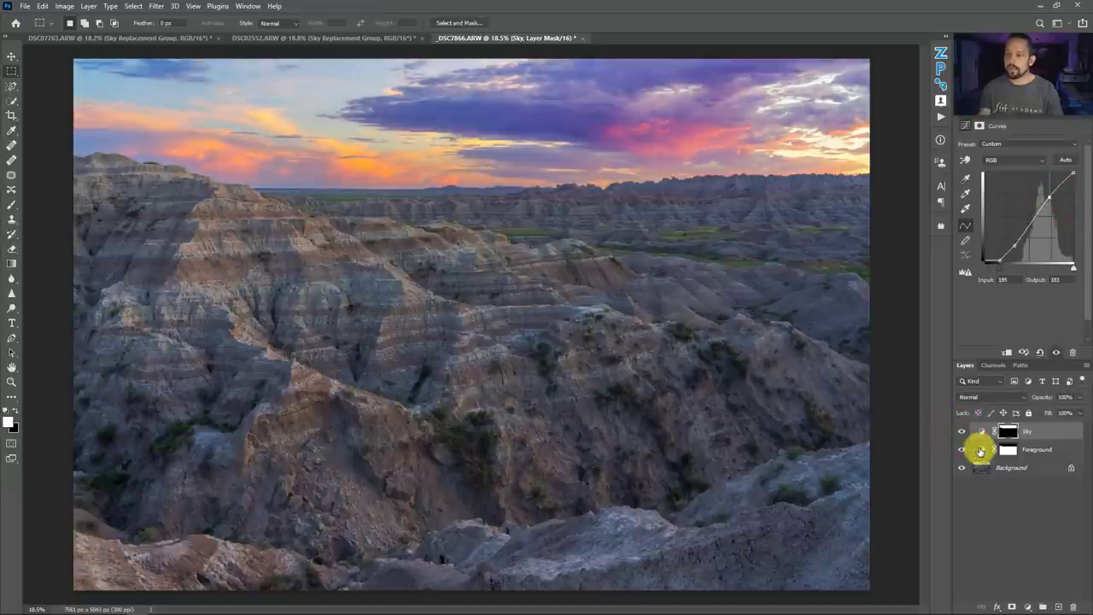
# Shape the Foreground layer's curve with a darker lower point and one at input 123, output 128, and compare with the original.
pyautogui.click(979, 449)
pyautogui.click(979, 429)
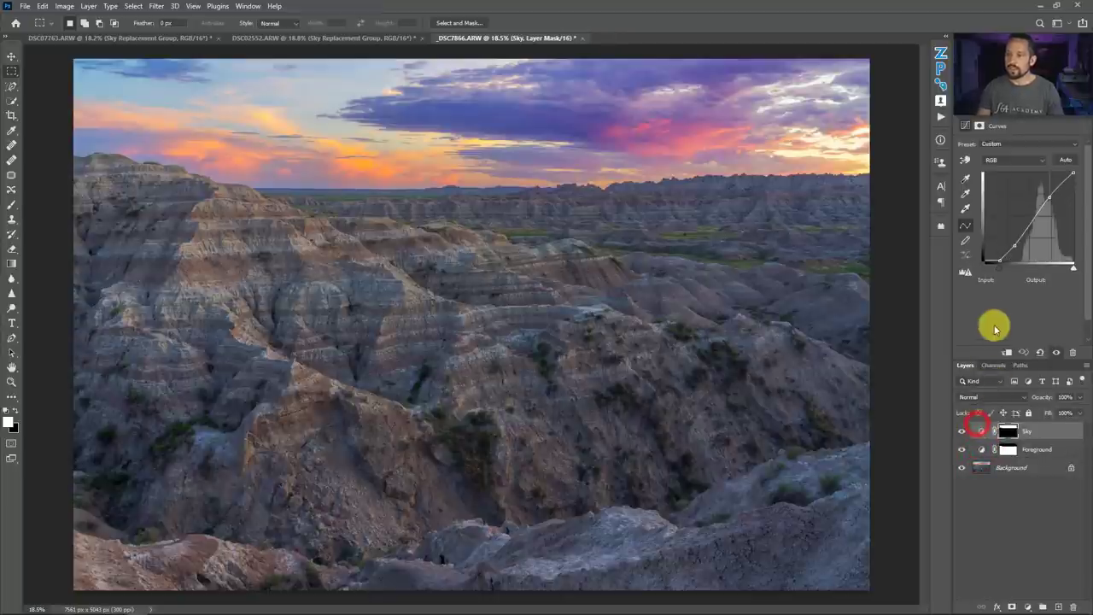
pyautogui.click(982, 448)
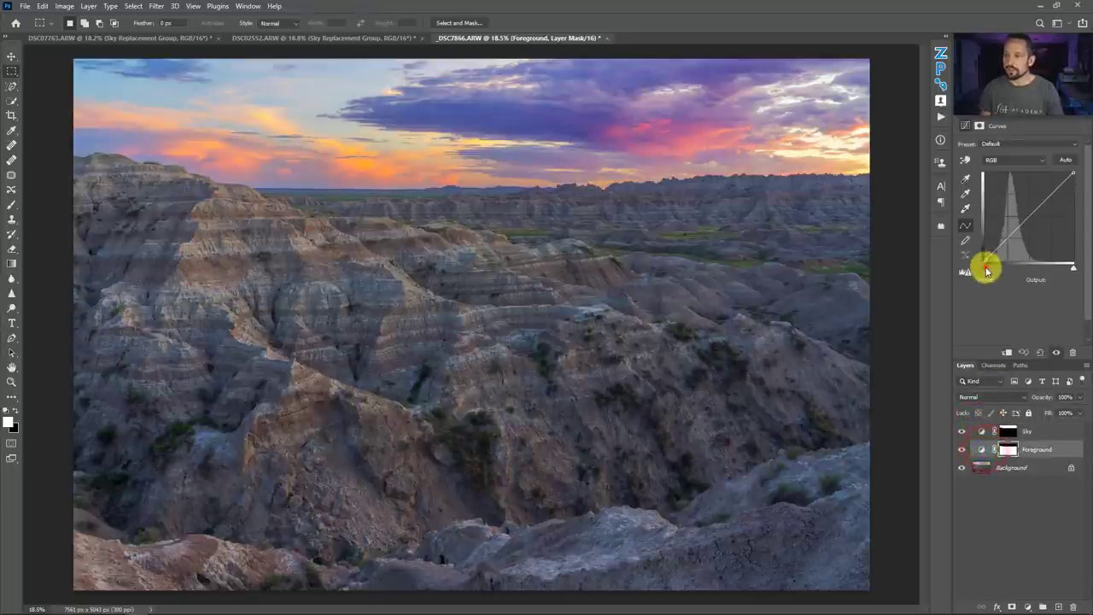
pyautogui.moveTo(986, 263); pyautogui.dragTo(1013, 245)
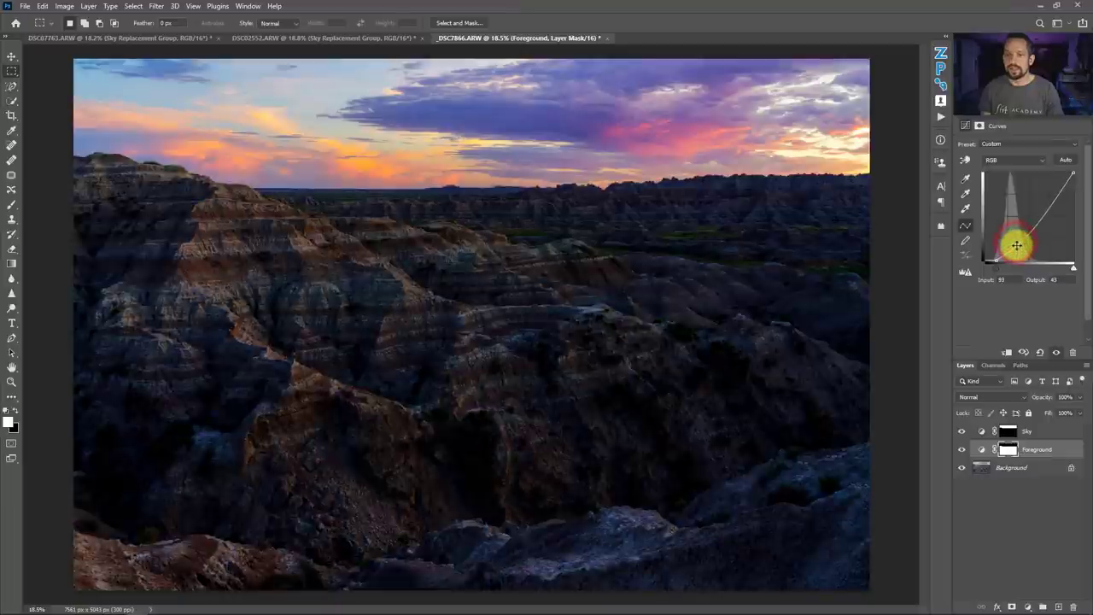
pyautogui.click(989, 260)
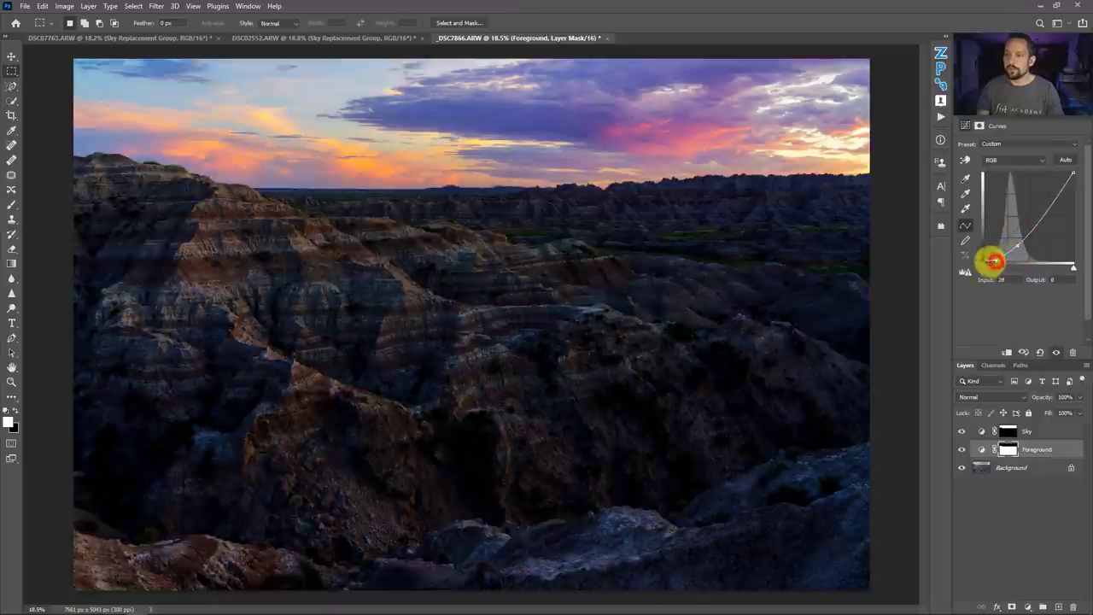
pyautogui.moveTo(1014, 245)
pyautogui.mouseDown()
pyautogui.moveTo(1001, 243)
pyautogui.moveTo(1008, 238)
pyautogui.mouseUp()
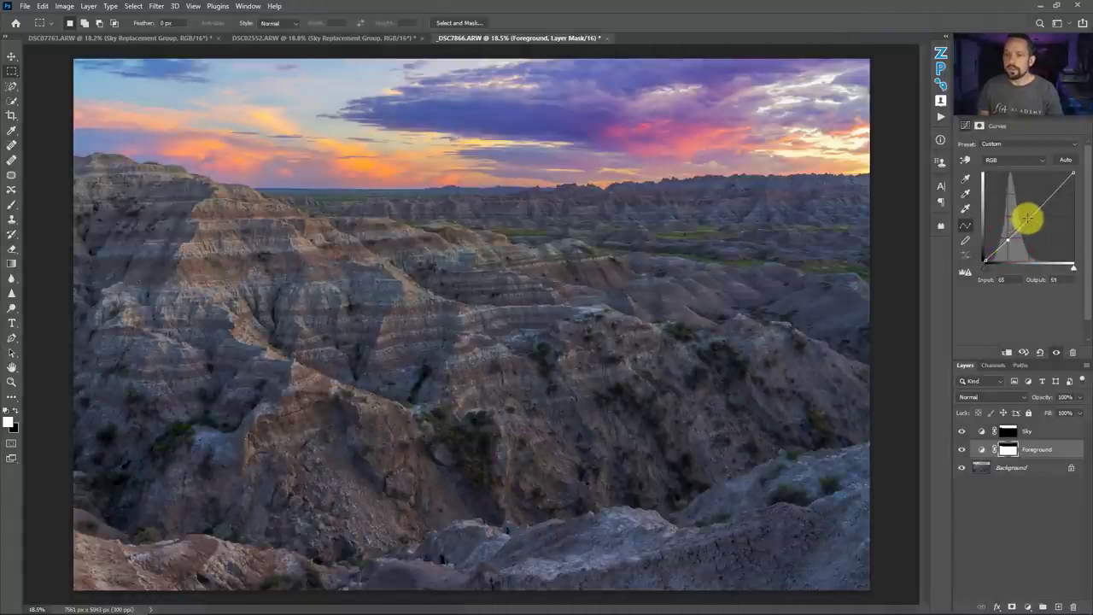
pyautogui.click(1027, 218)
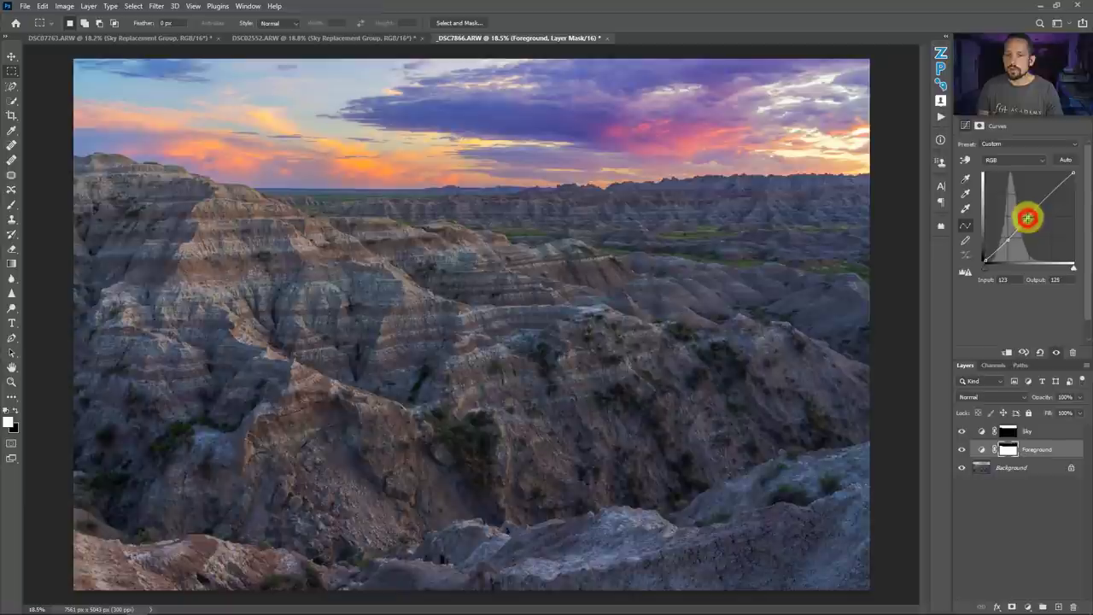
pyautogui.keyDown('alt'); pyautogui.click(963, 466); pyautogui.keyUp('alt')
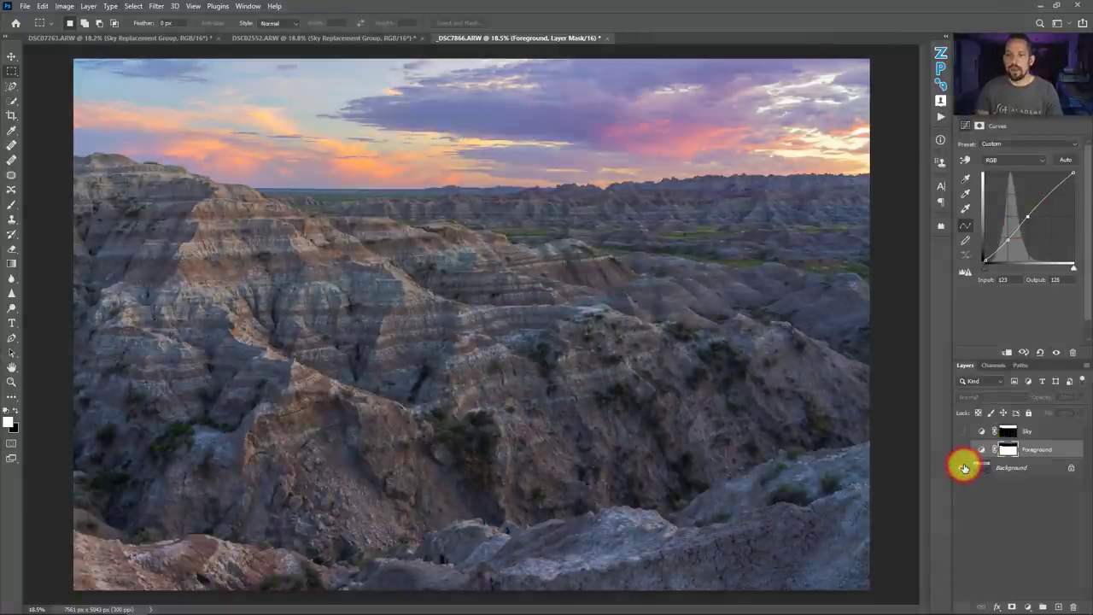
pyautogui.keyDown('alt'); pyautogui.click(965, 467); pyautogui.keyUp('alt')
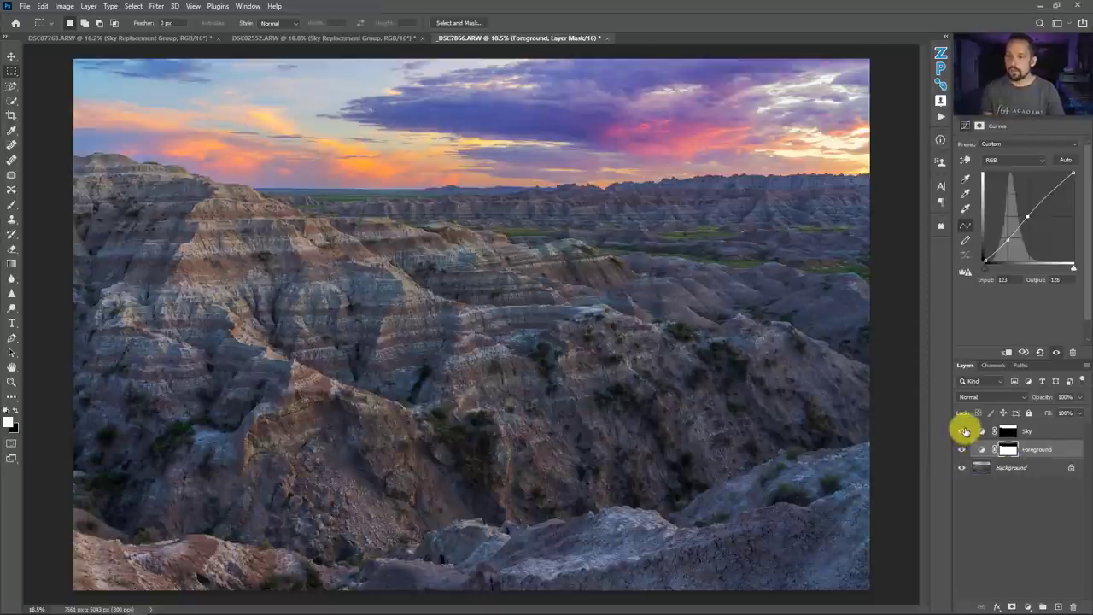
# Discard both Curves adjustment layers by reverting the badlands photo so that only the Background layer remains.
pyautogui.click(980, 429)
pyautogui.keyDown('alt'); pyautogui.click(979, 439); pyautogui.keyUp('alt')
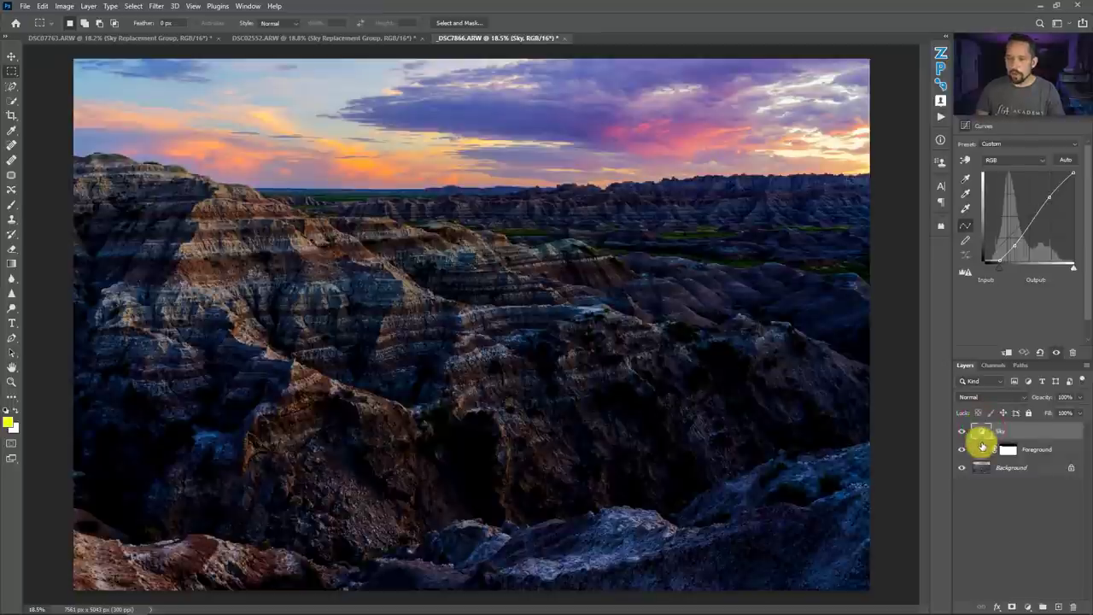
pyautogui.press('F12')
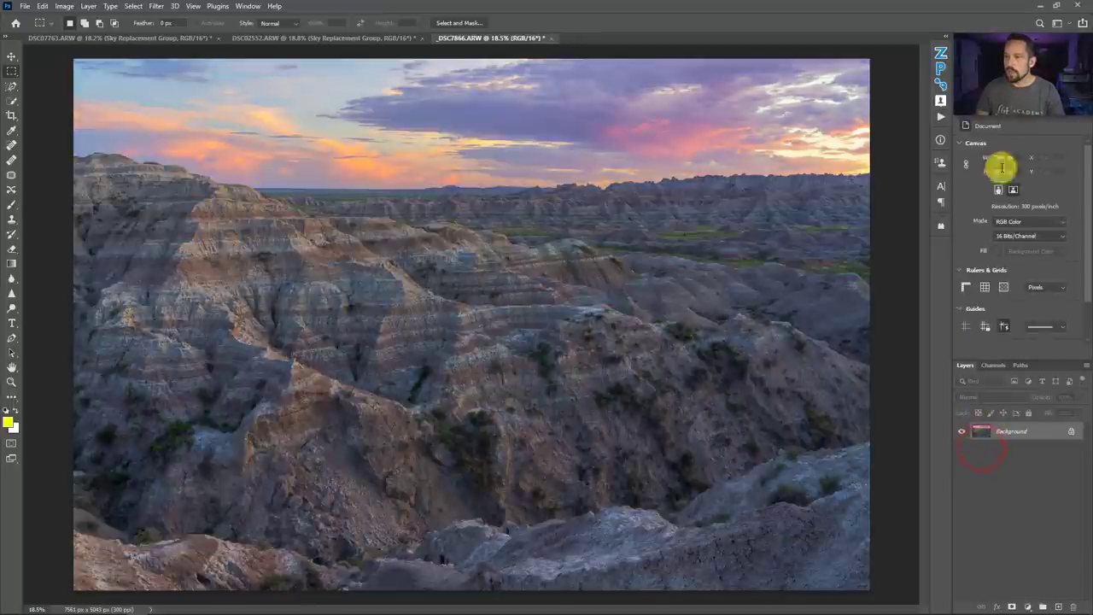
# Run the Color Balance - Sky + Fore action from the Select Sky action set, and collapse the actions list.
pyautogui.click(942, 117)
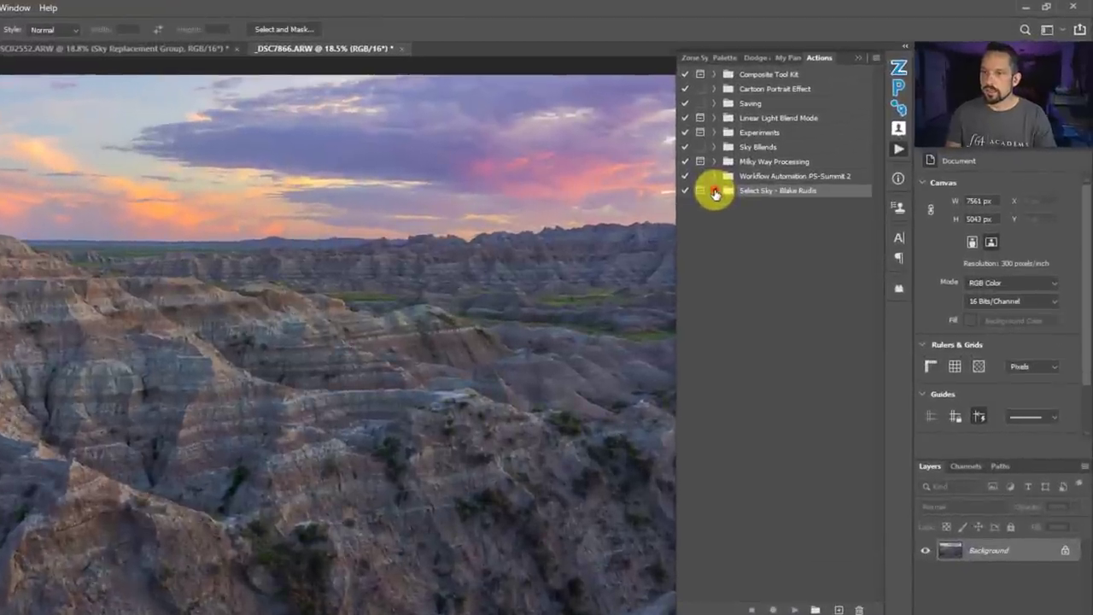
pyautogui.click(715, 191)
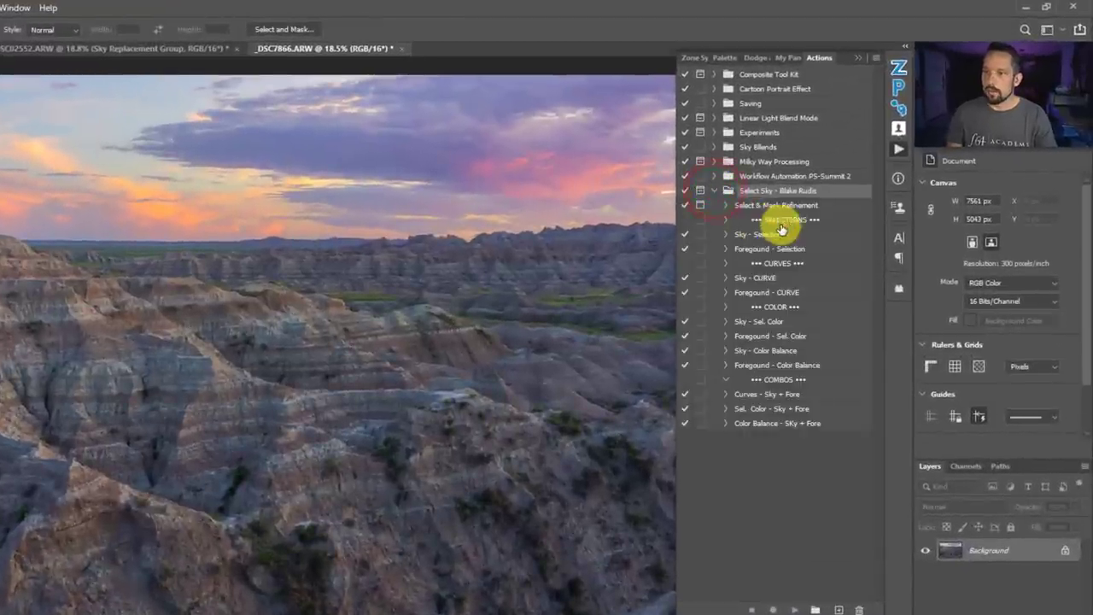
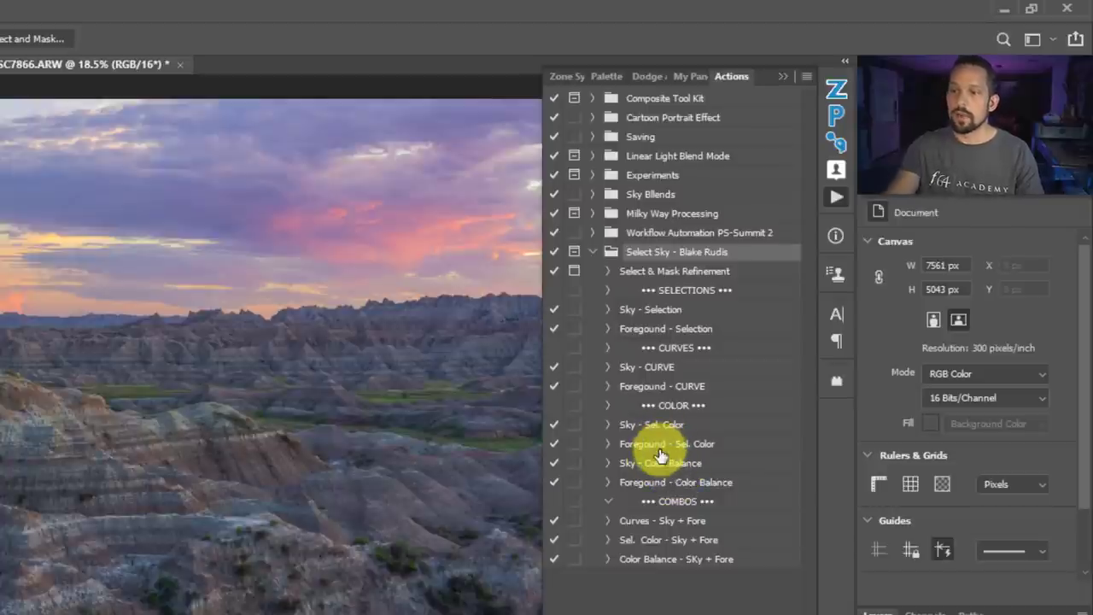
pyautogui.click(660, 560)
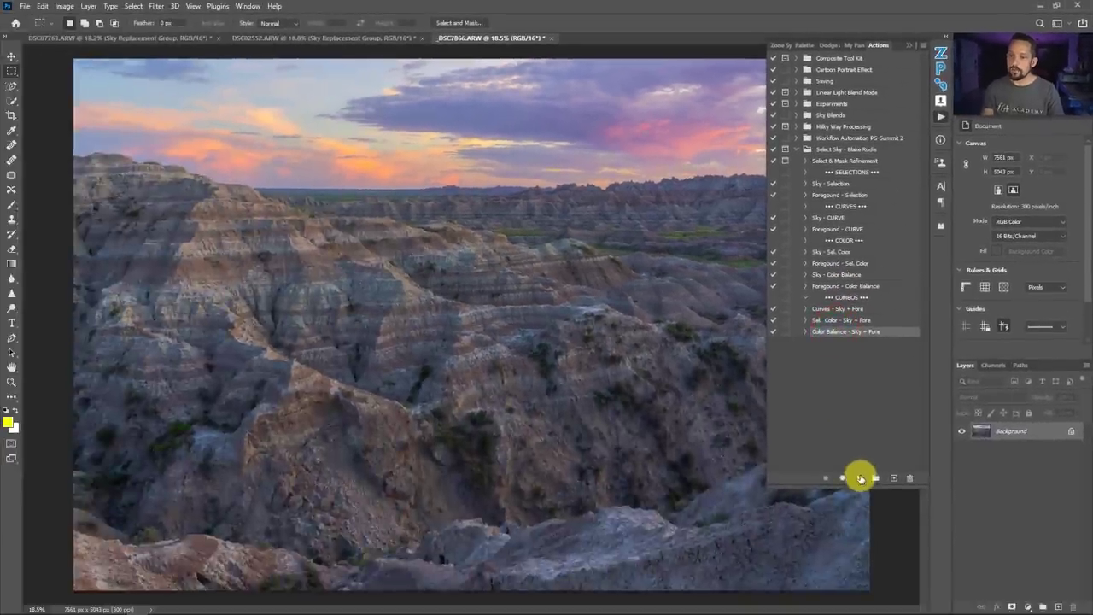
pyautogui.click(860, 479)
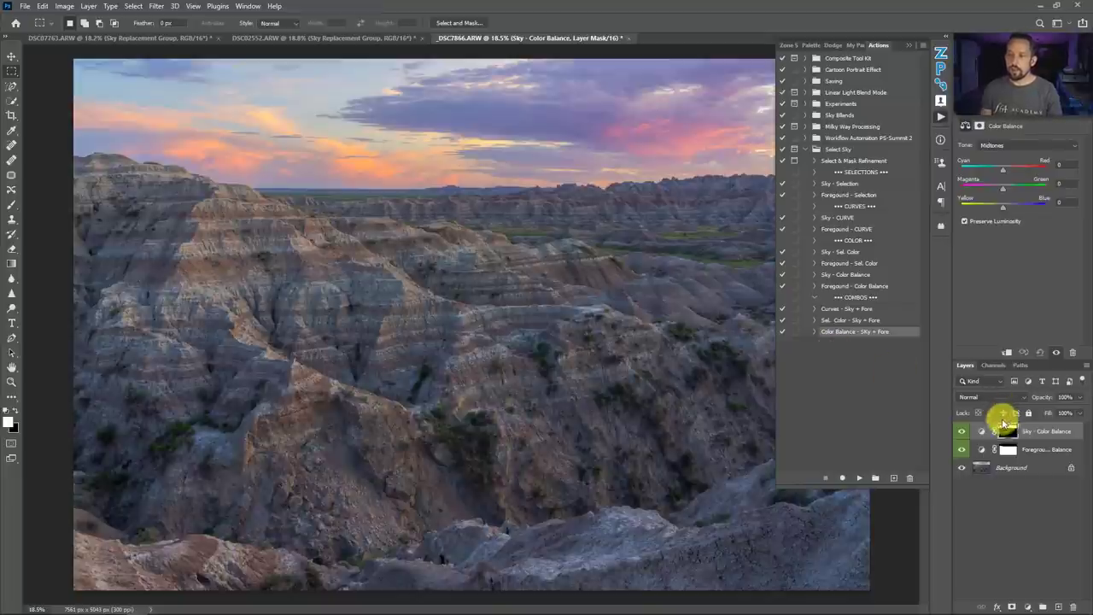
pyautogui.click(910, 45)
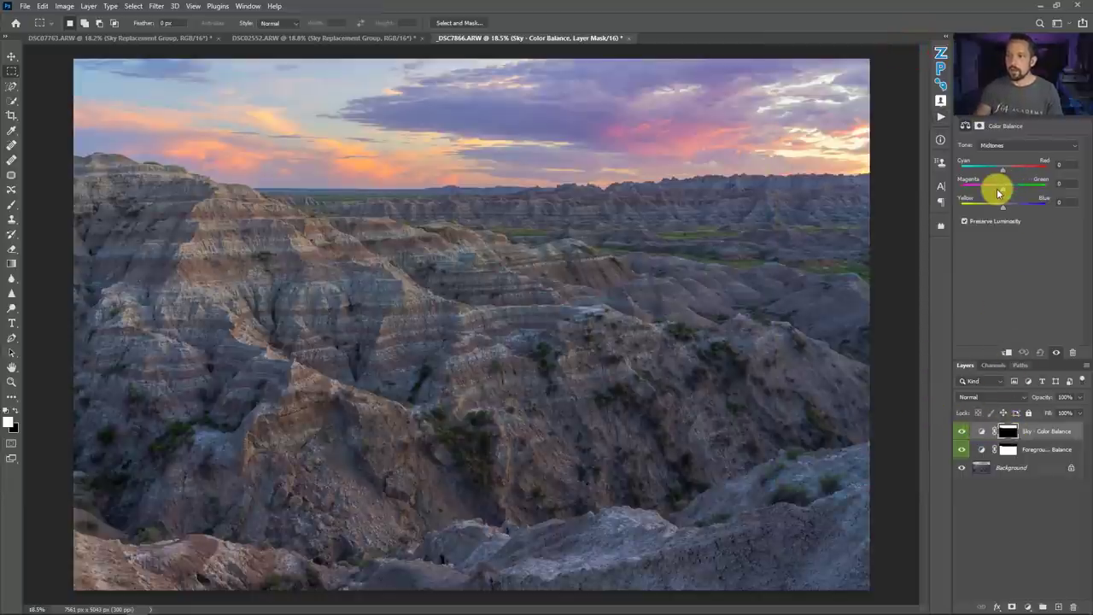
# Set the Sky Color Balance midtones to +18, -12, +16 and its highlights to +5, -12, -15.
pyautogui.moveTo(1005, 207); pyautogui.dragTo(1013, 176)
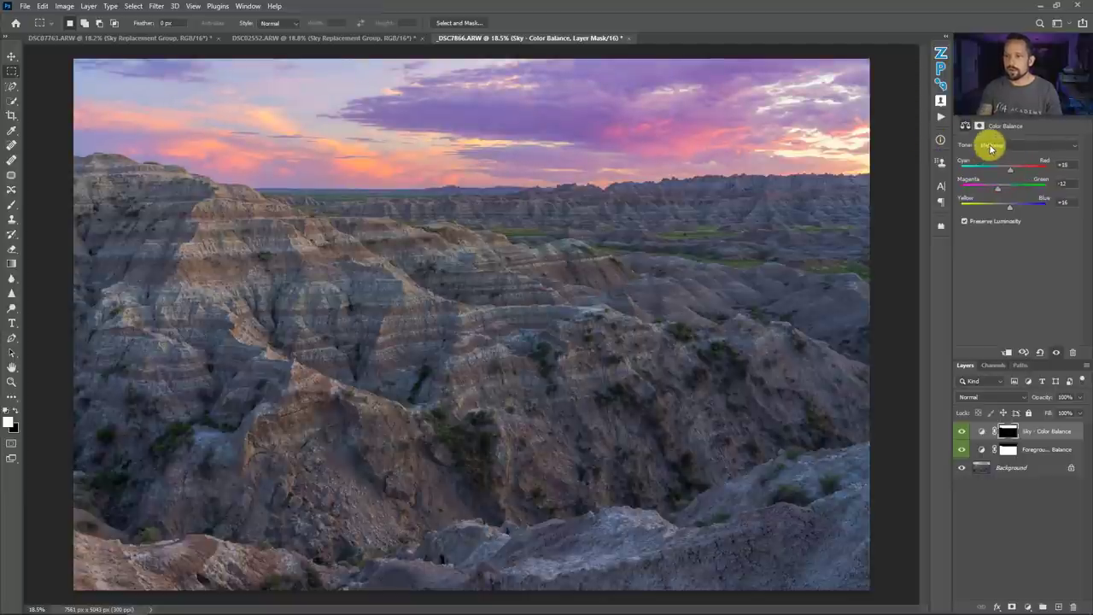
pyautogui.click(991, 149)
pyautogui.click(993, 170)
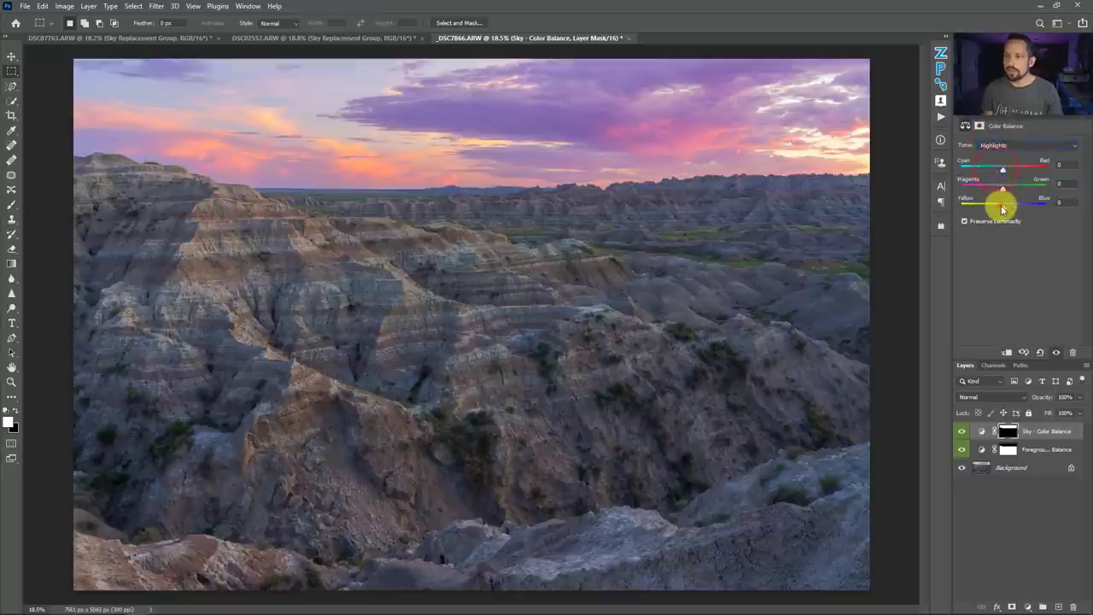
pyautogui.moveTo(1002, 208); pyautogui.dragTo(1004, 173)
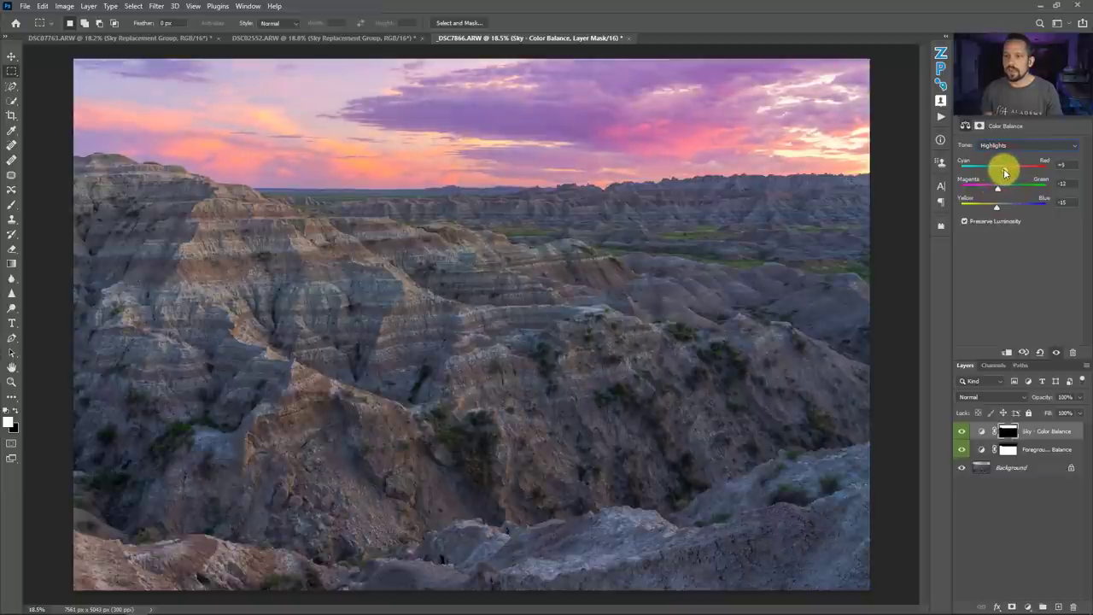
# Set the Sky Color Balance shadows to -14, -9, +14 and compare the sky with and without the layer.
pyautogui.click(1002, 147)
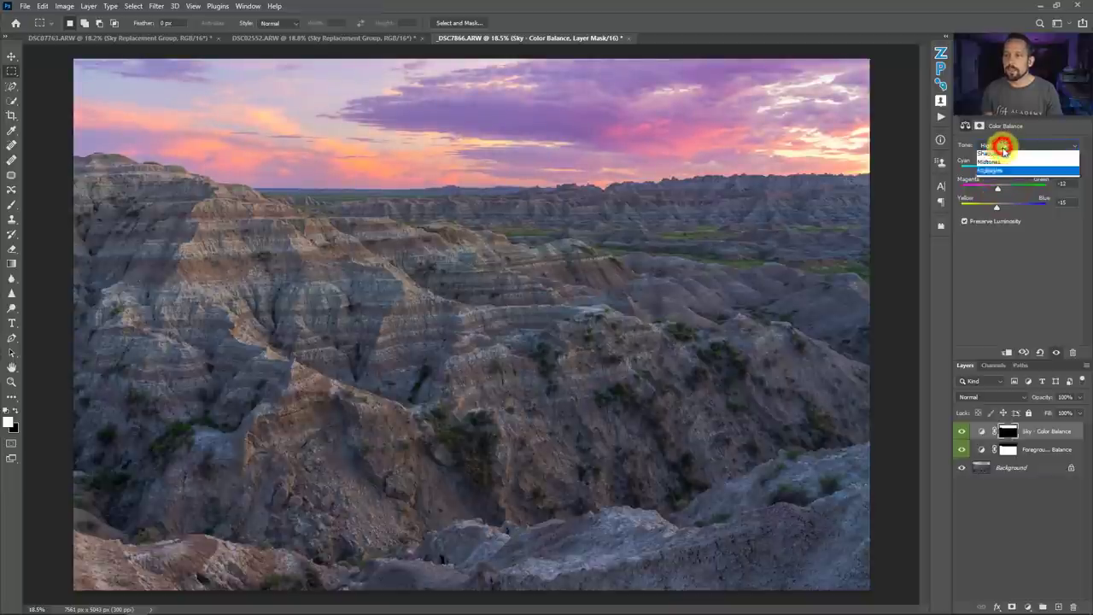
pyautogui.click(1002, 152)
pyautogui.moveTo(1005, 204)
pyautogui.mouseDown()
pyautogui.moveTo(1001, 170)
pyautogui.moveTo(1001, 184)
pyautogui.mouseUp()
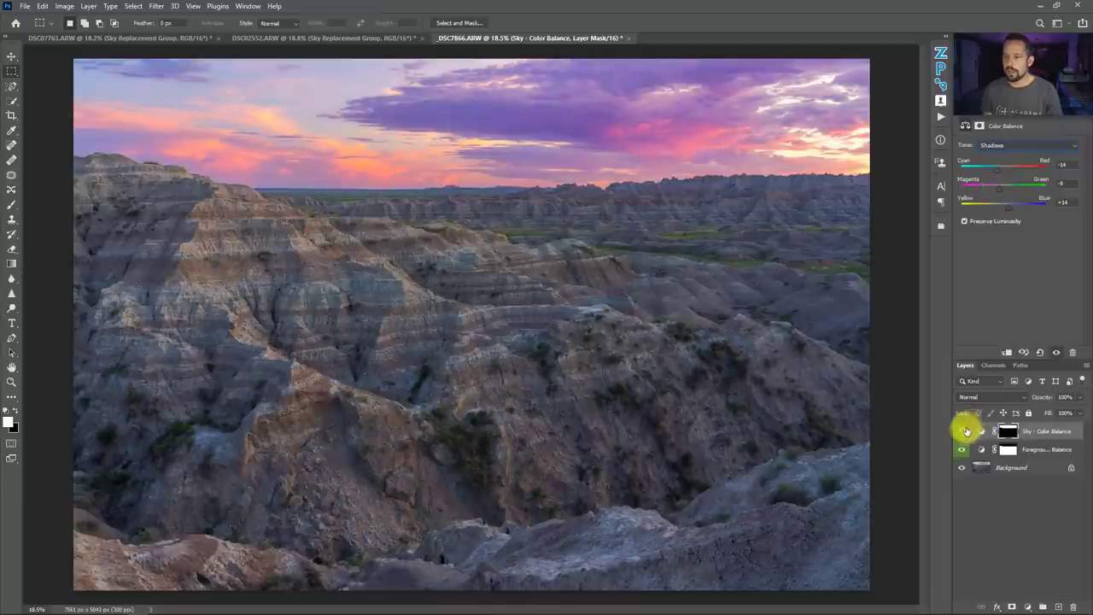
pyautogui.click(963, 431)
pyautogui.click(963, 430)
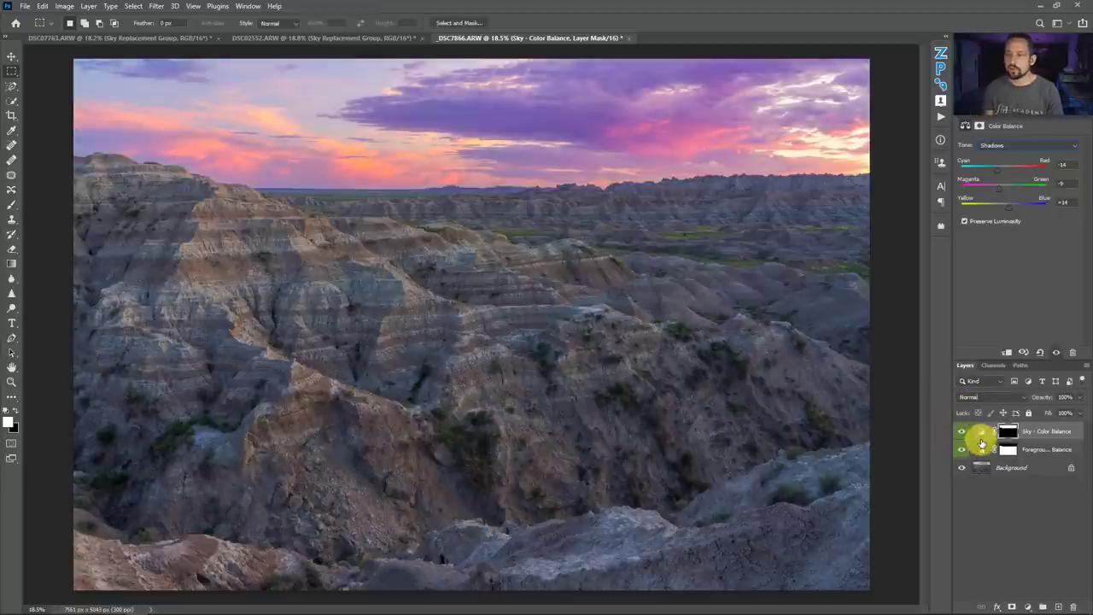
# Set the Foreground Color Balance midtones to +11, -5, -5 and its shadows to +4, +1, -6.
pyautogui.click(982, 449)
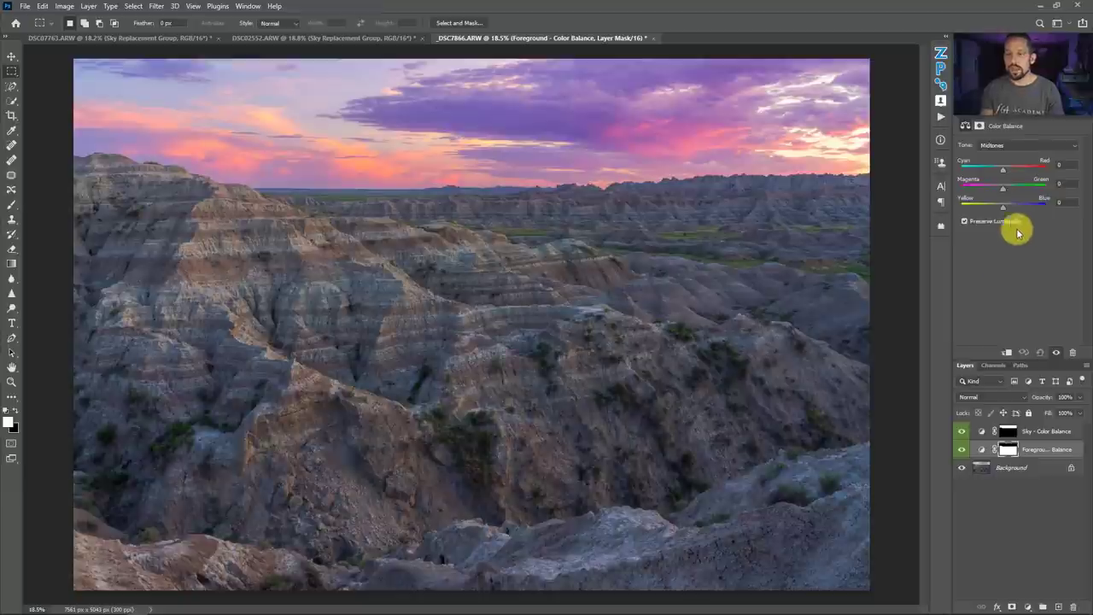
pyautogui.moveTo(1003, 210); pyautogui.dragTo(1008, 175)
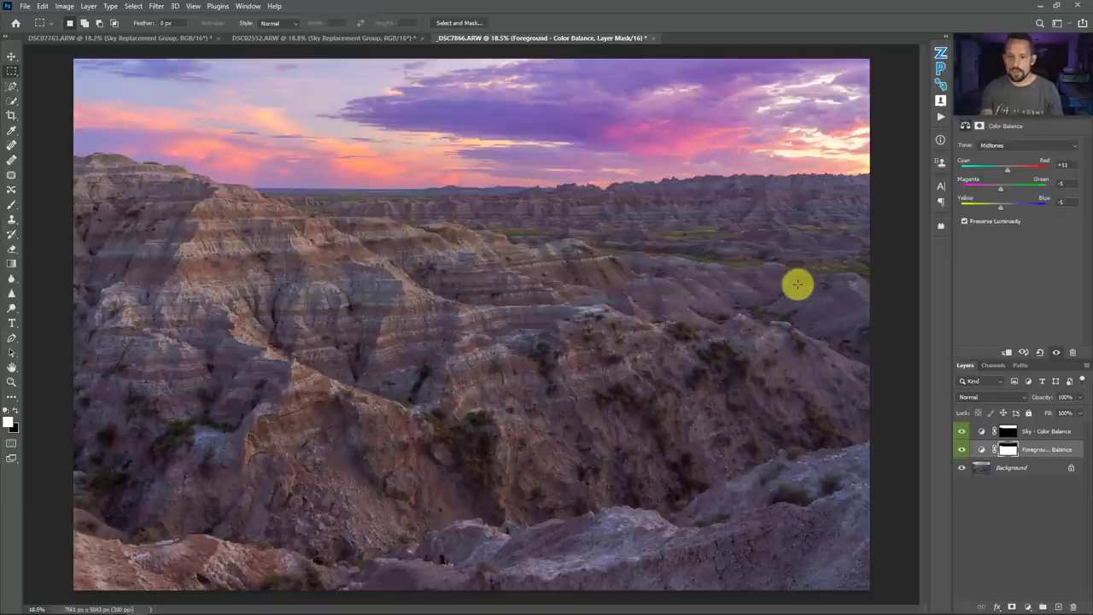
pyautogui.click(999, 144)
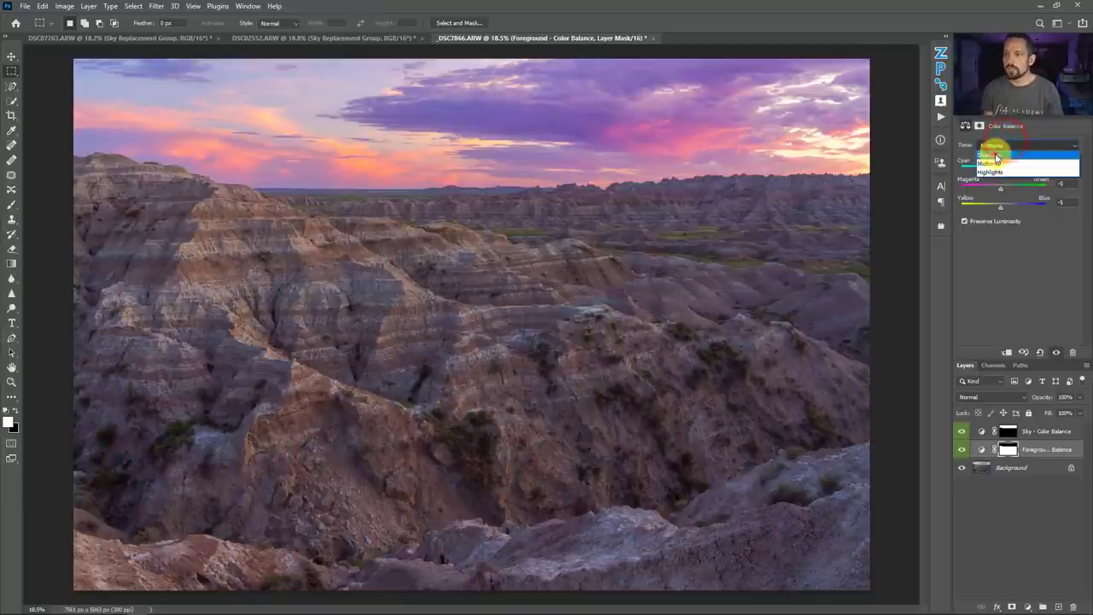
pyautogui.click(992, 154)
pyautogui.moveTo(1006, 207); pyautogui.dragTo(1006, 205)
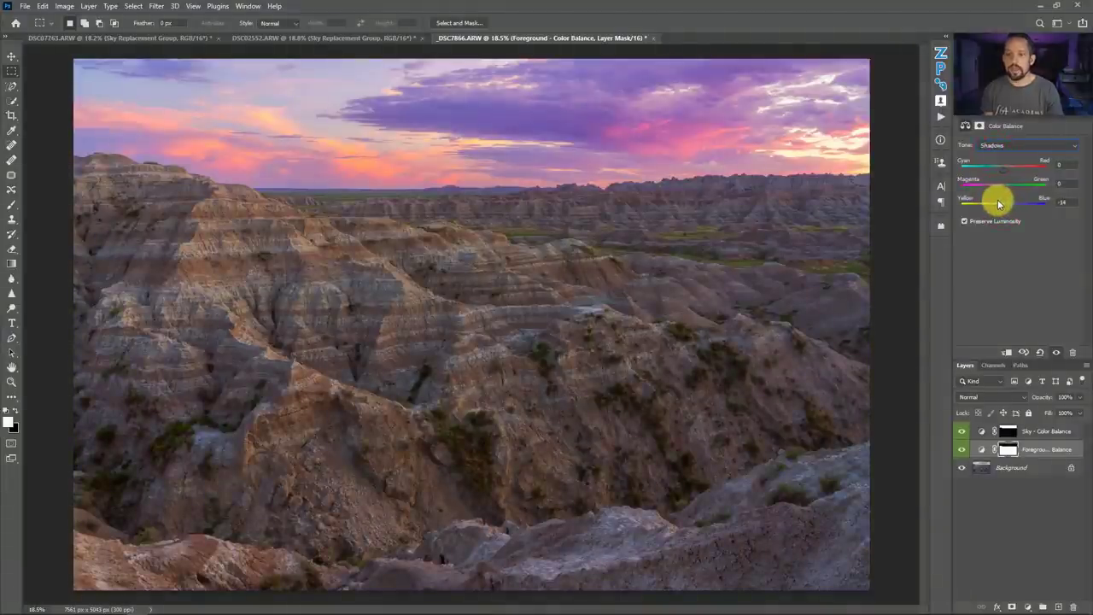
pyautogui.moveTo(1000, 183); pyautogui.dragTo(1002, 191)
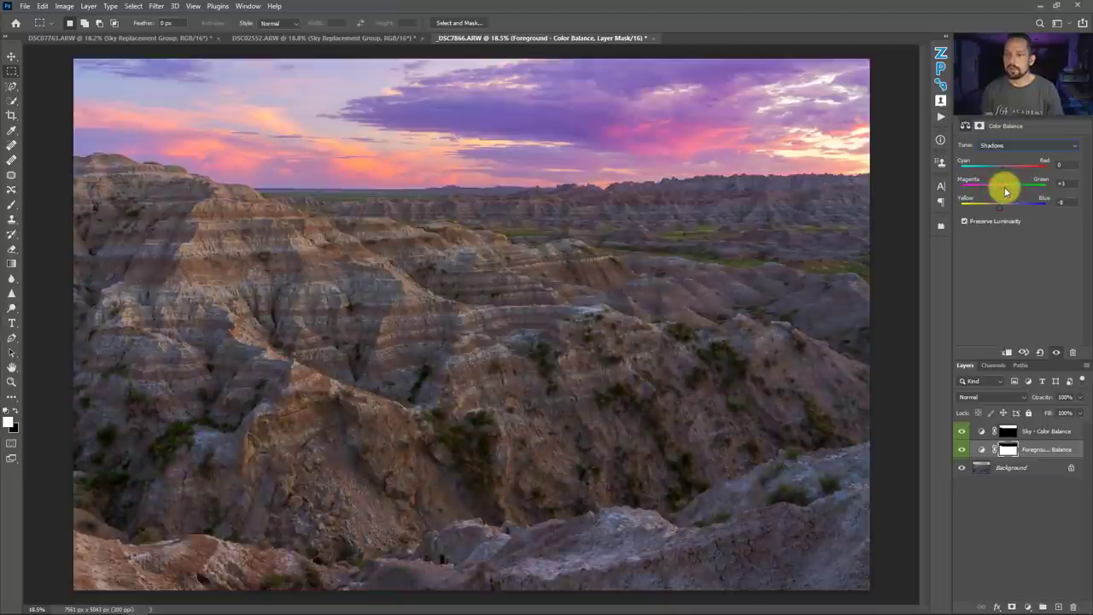
pyautogui.moveTo(1004, 171); pyautogui.dragTo(1007, 172)
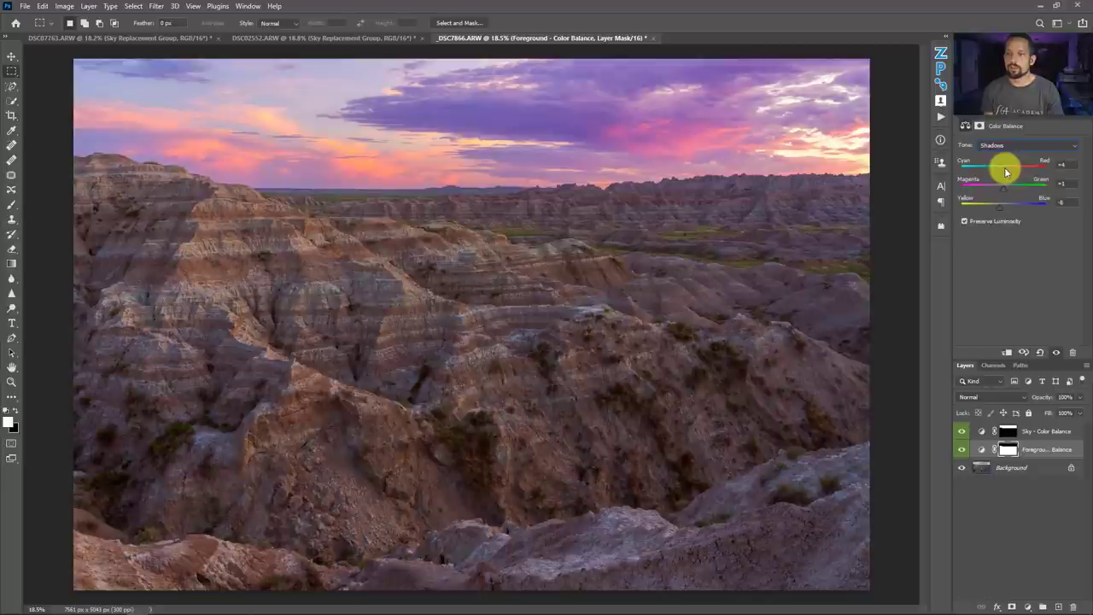
# Set the Foreground Color Balance highlights to -3, -8, -11 and compare the photo with and without both Color Balance layers.
pyautogui.click(1001, 145)
pyautogui.click(998, 175)
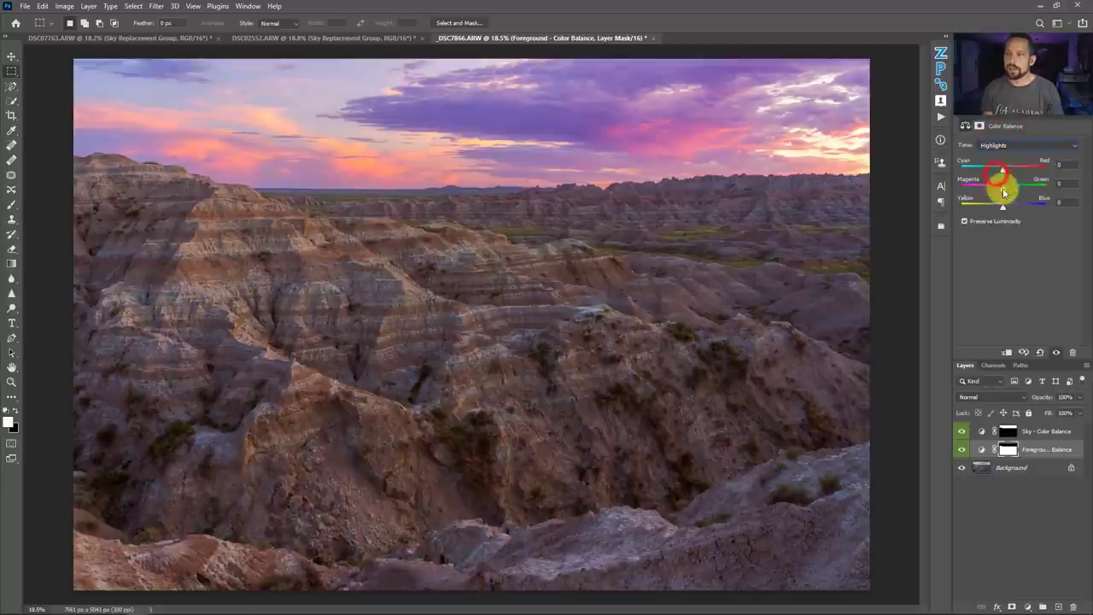
pyautogui.moveTo(1002, 207); pyautogui.dragTo(1001, 174)
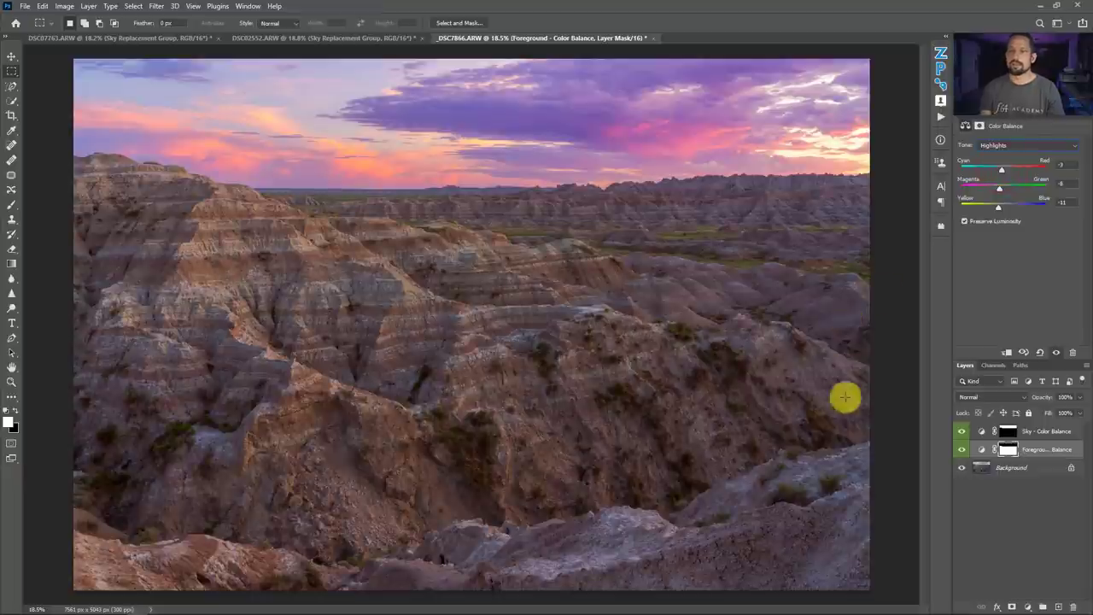
pyautogui.click(963, 453)
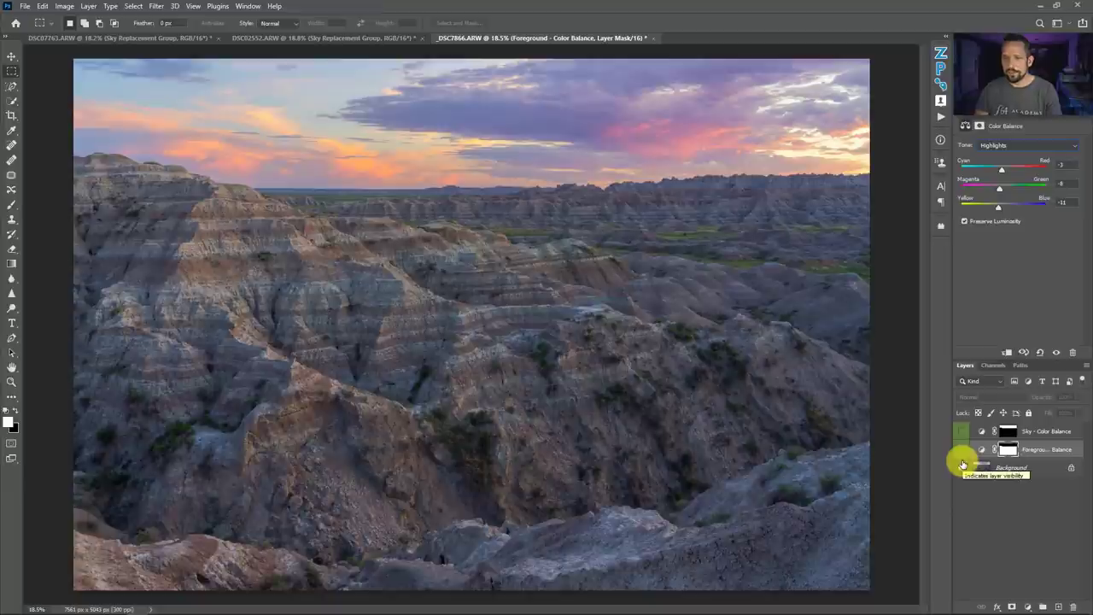
pyautogui.click(962, 450)
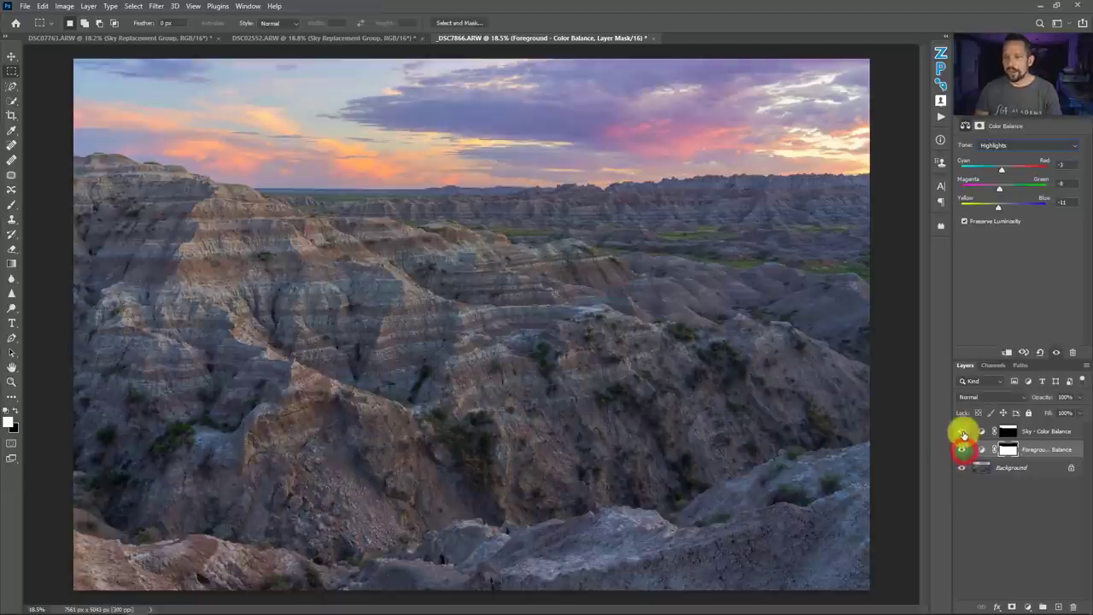
pyautogui.click(964, 437)
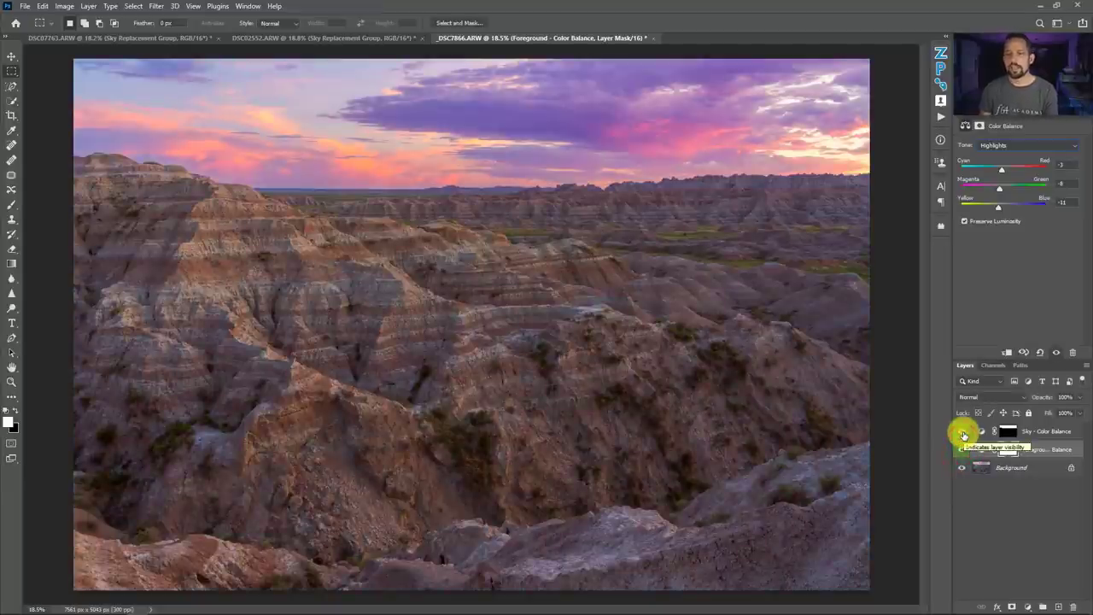